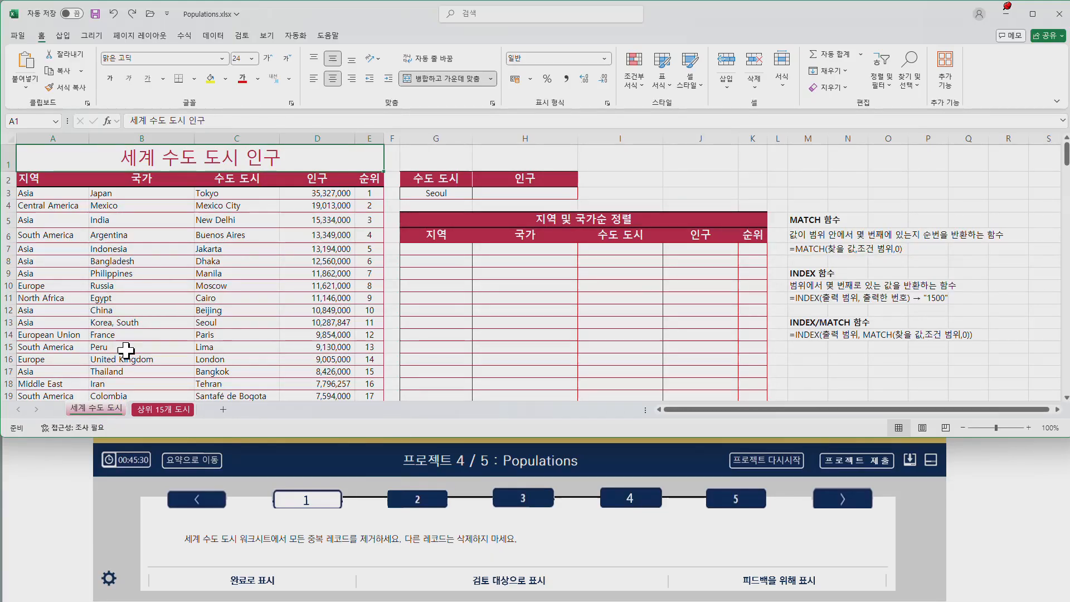
click(146, 286)
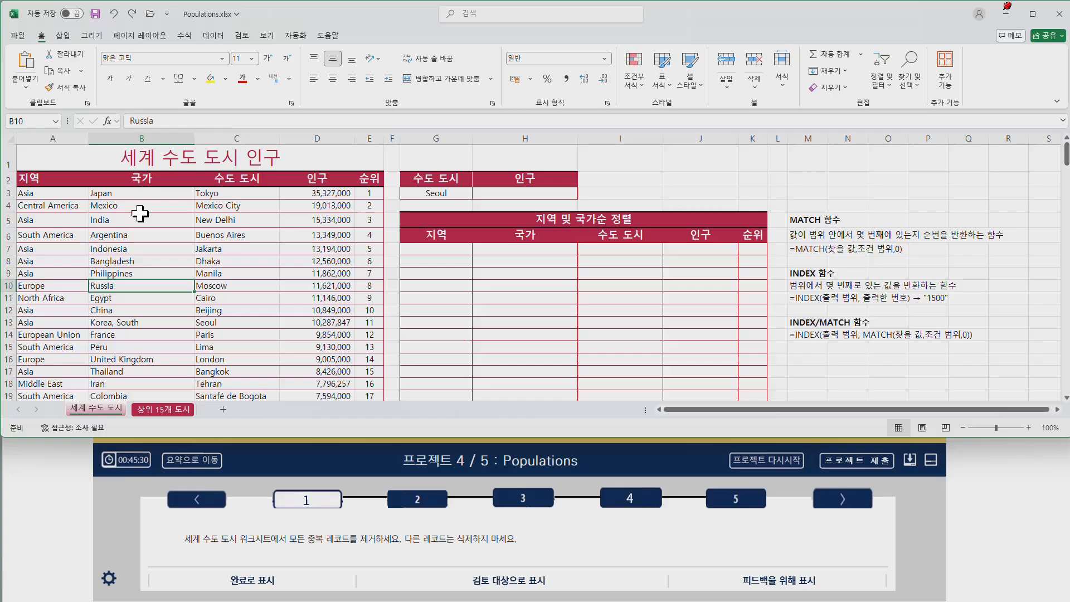
drag(22, 193, 362, 194)
drag(34, 205, 346, 207)
drag(53, 223, 371, 223)
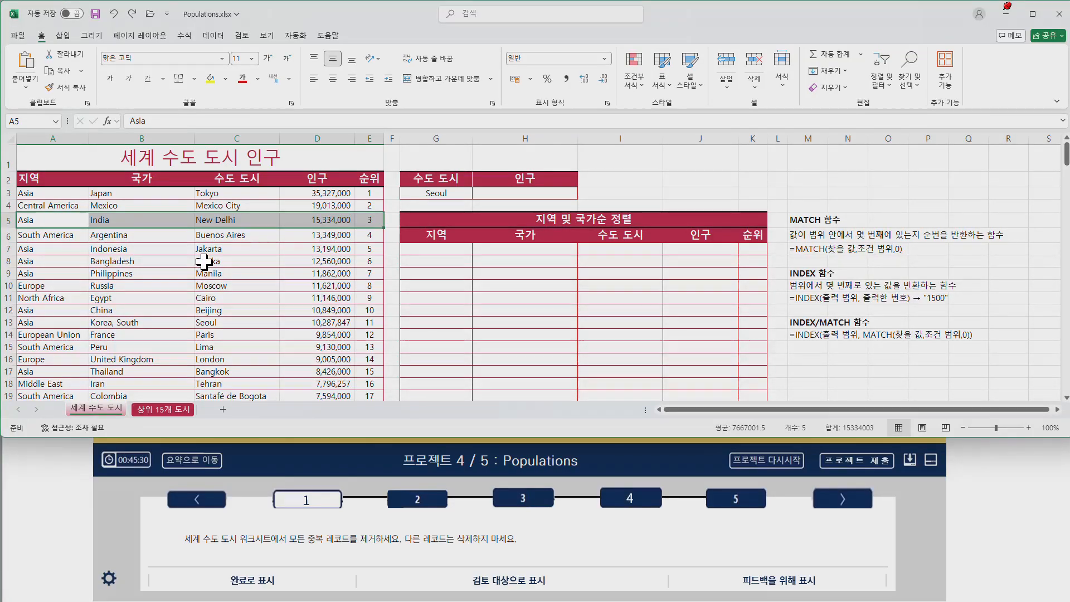
Remove duplicate records from the world capital population table, comparing all five columns (지역, 국가, 수도 도시, 인구, 순위) with headers included.
click(161, 217)
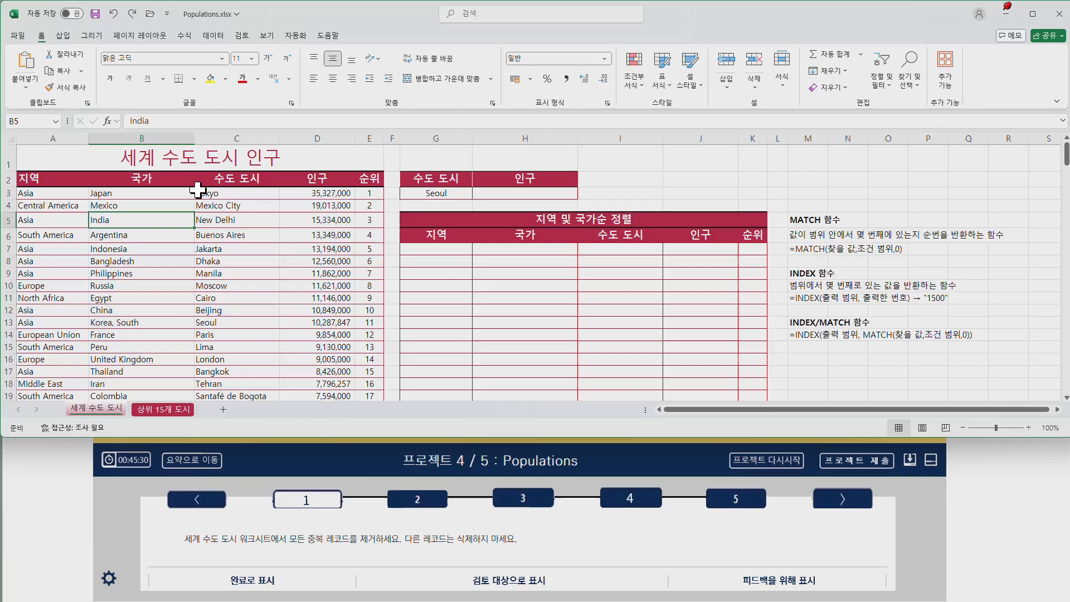
click(213, 36)
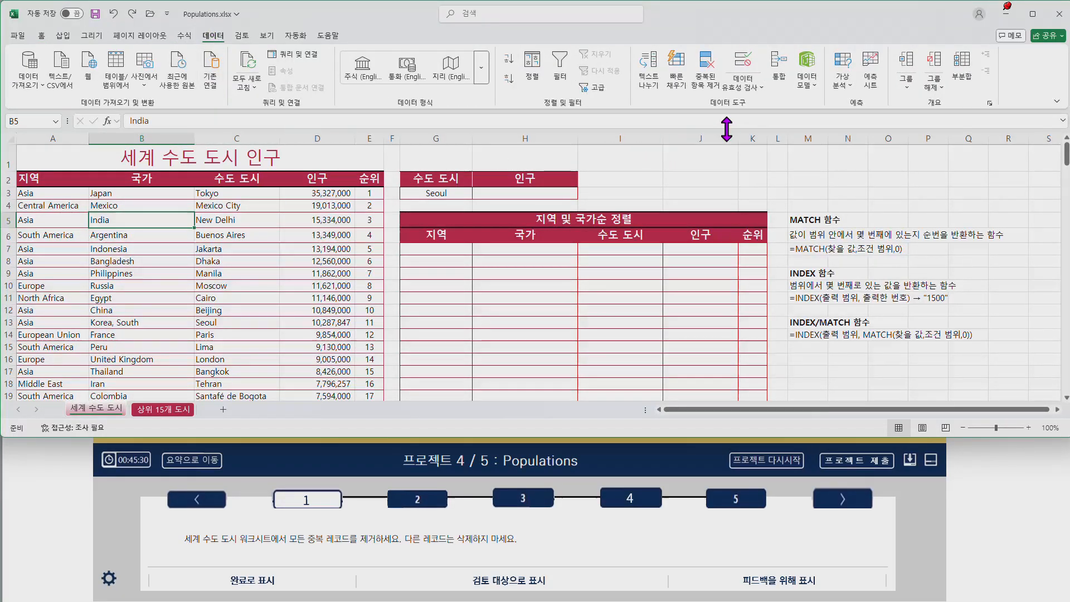
click(707, 89)
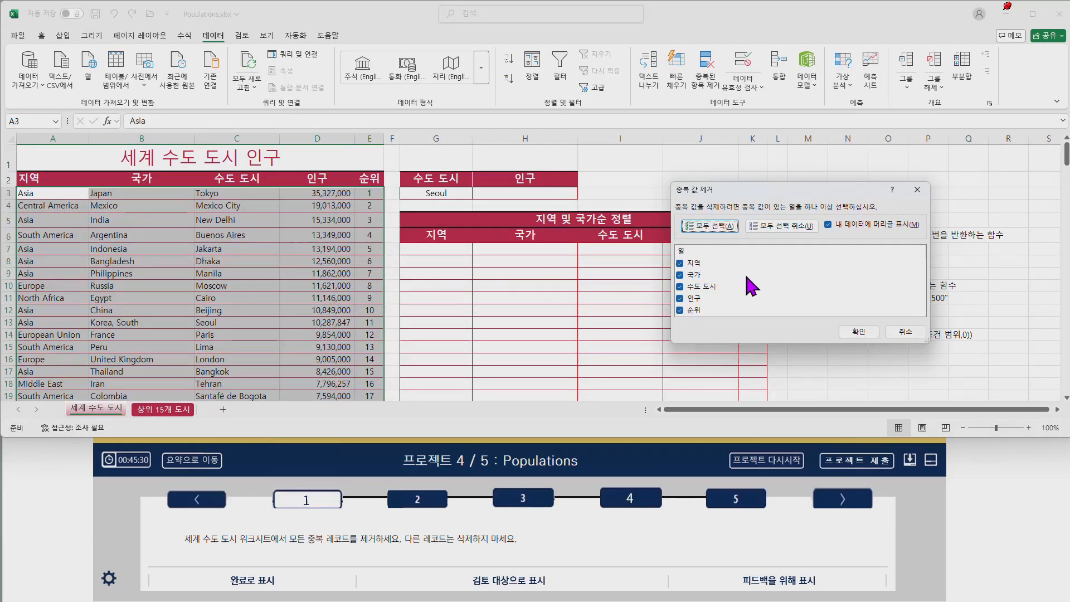
click(859, 333)
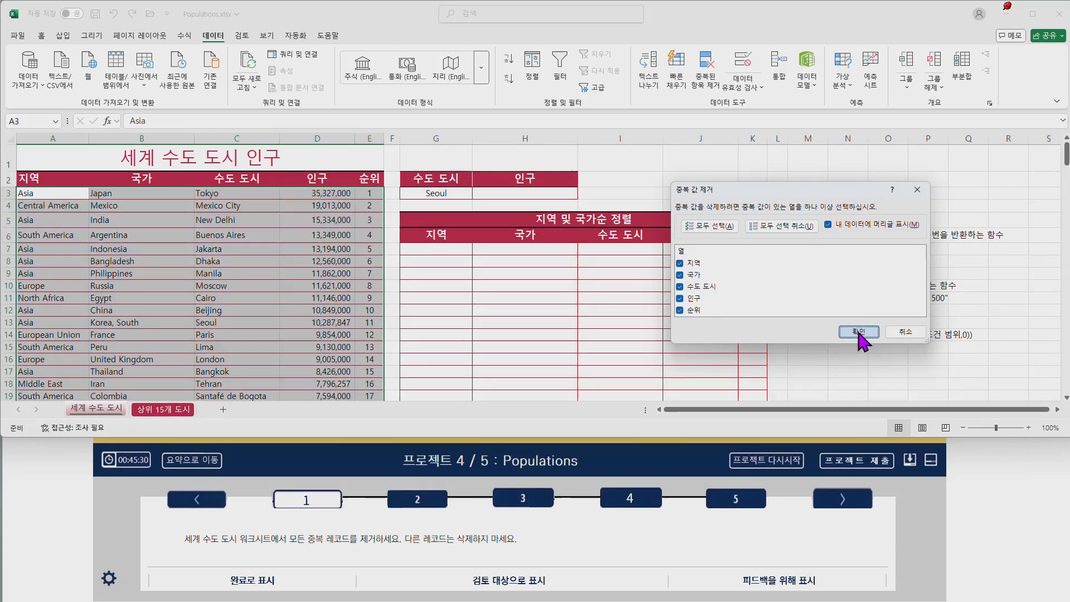
click(858, 333)
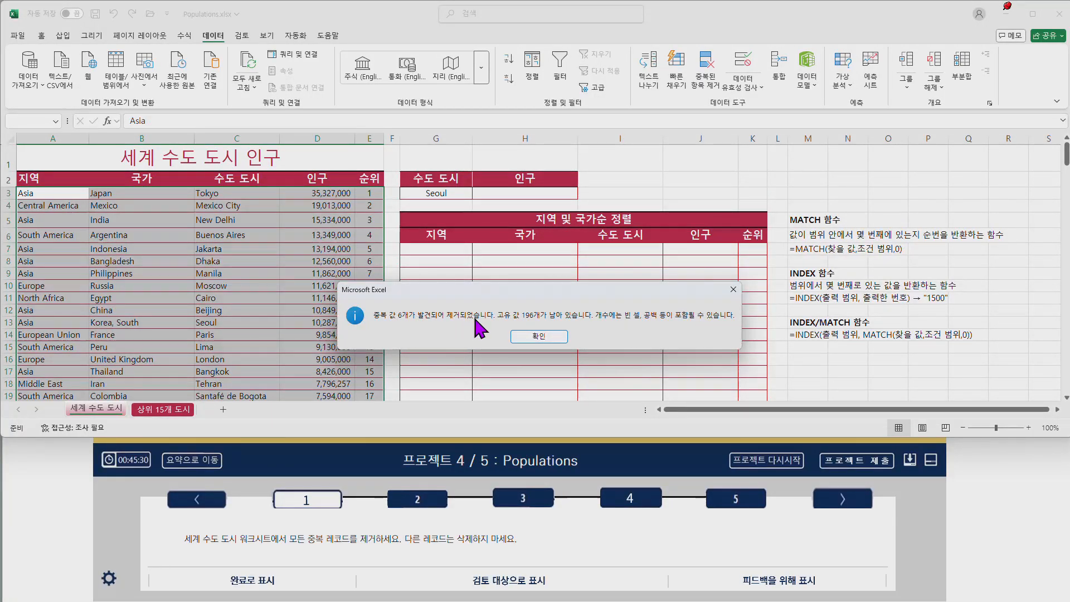
click(548, 338)
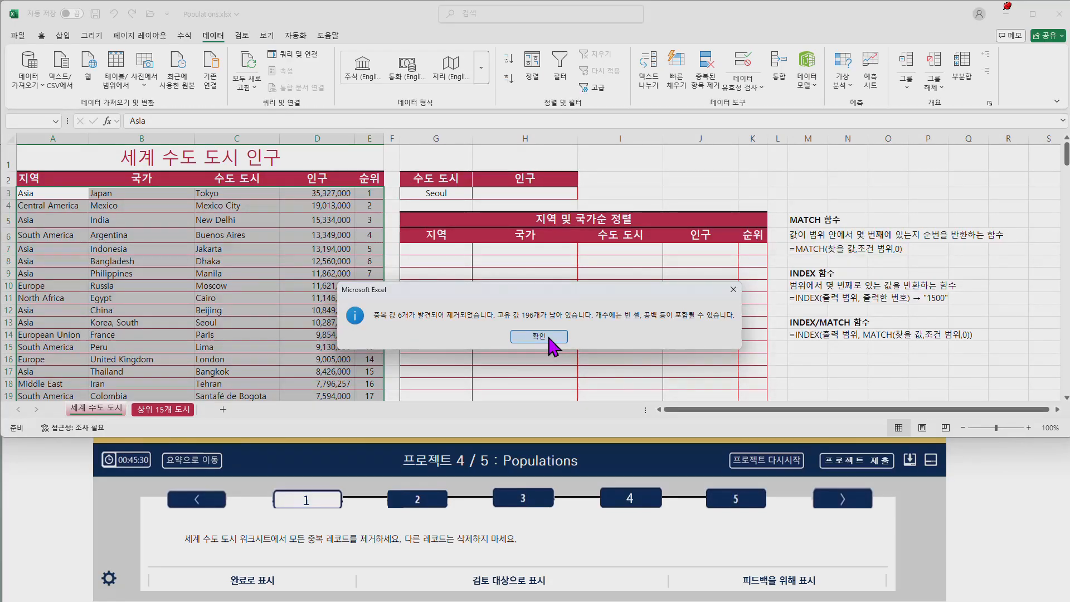
click(538, 336)
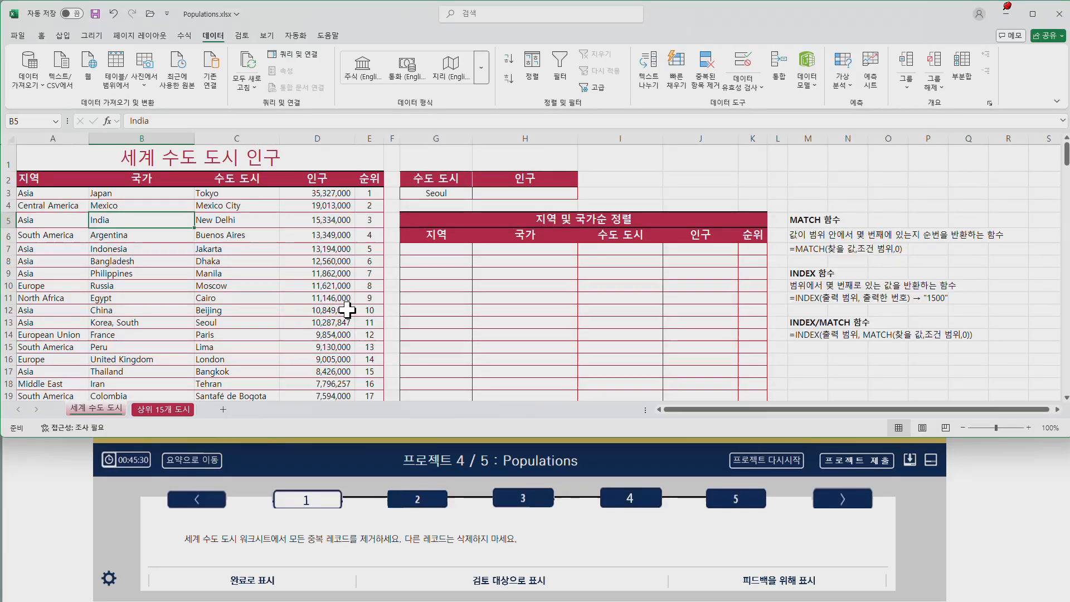
Open the instructions for task 2 of the Populations project and select cell H3.
click(417, 502)
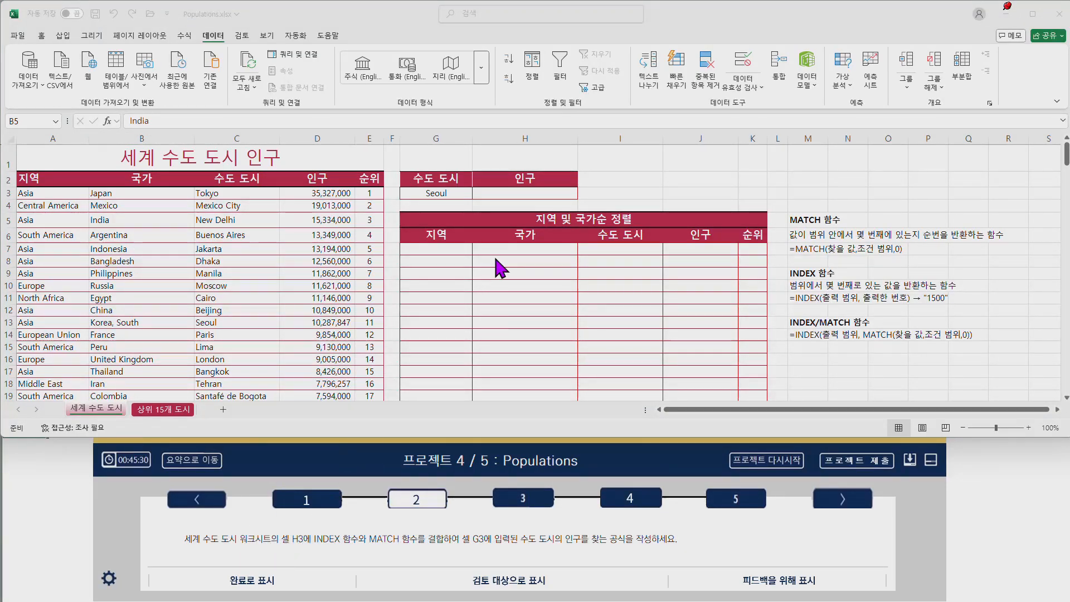
click(525, 192)
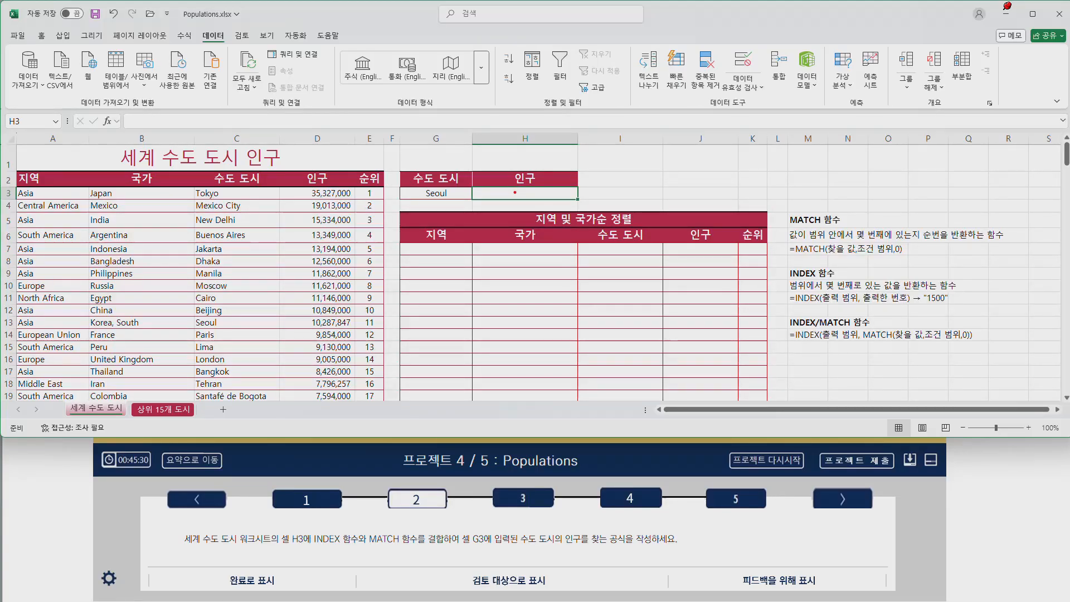
drag(302, 223, 170, 232)
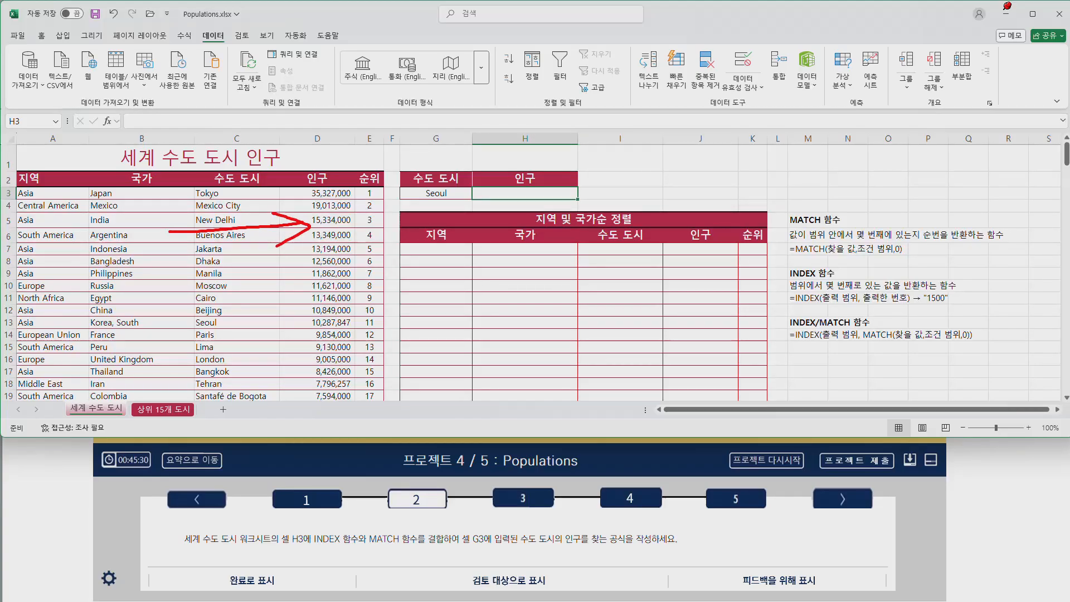
drag(229, 258, 232, 258)
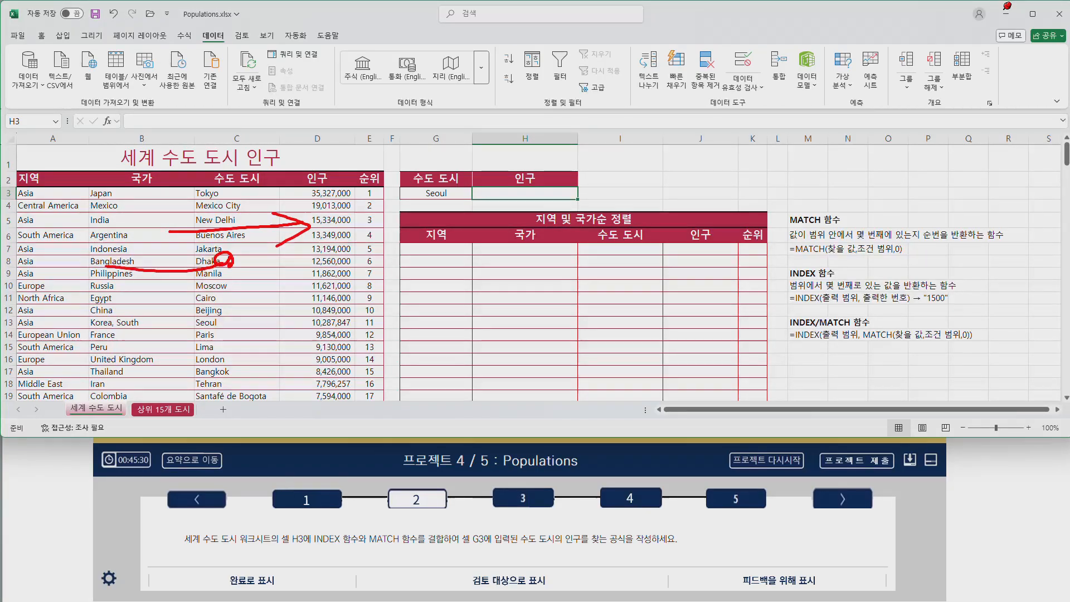
mouse_move(107, 261)
mouse_down()
mouse_move(100, 287)
mouse_move(87, 268)
mouse_up()
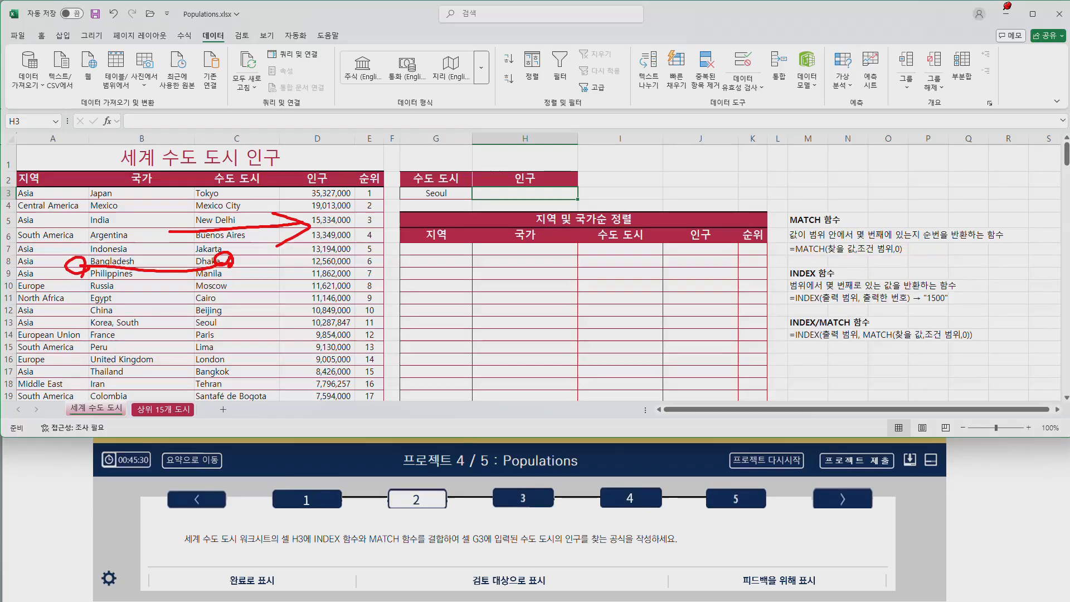
drag(162, 243, 139, 301)
drag(136, 259, 169, 315)
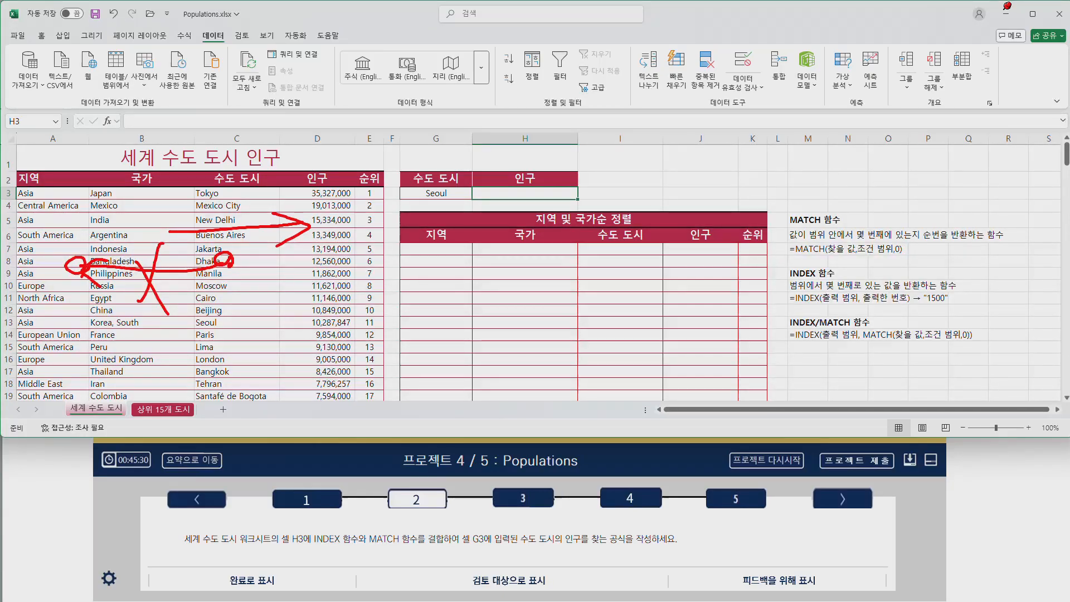
key(Escape)
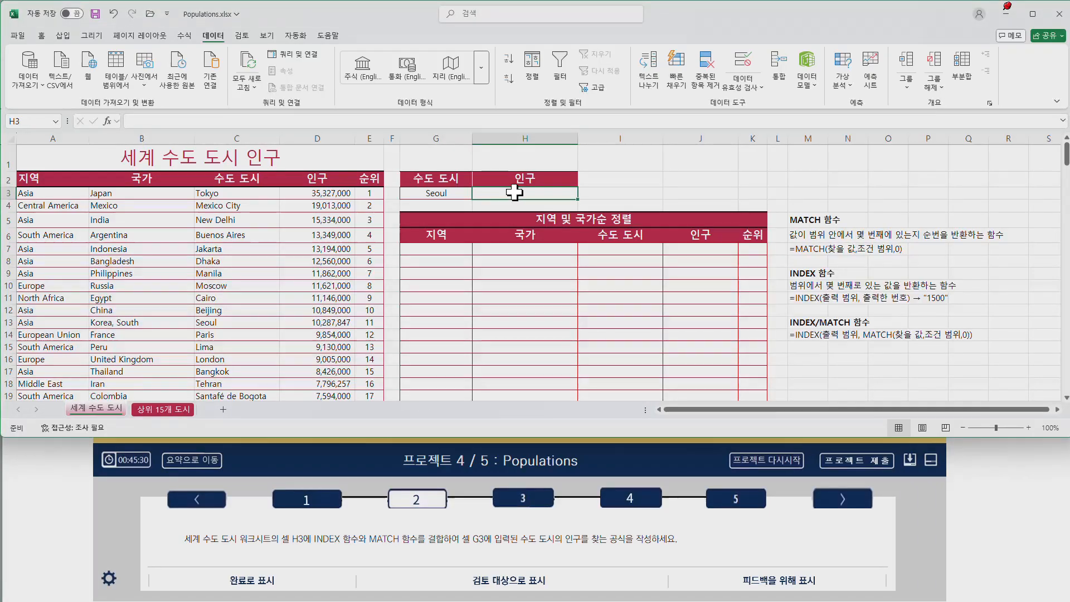
Draw a freehand ink stroke beside the function notes, erase it and return to normal cell selection.
drag(791, 209, 770, 299)
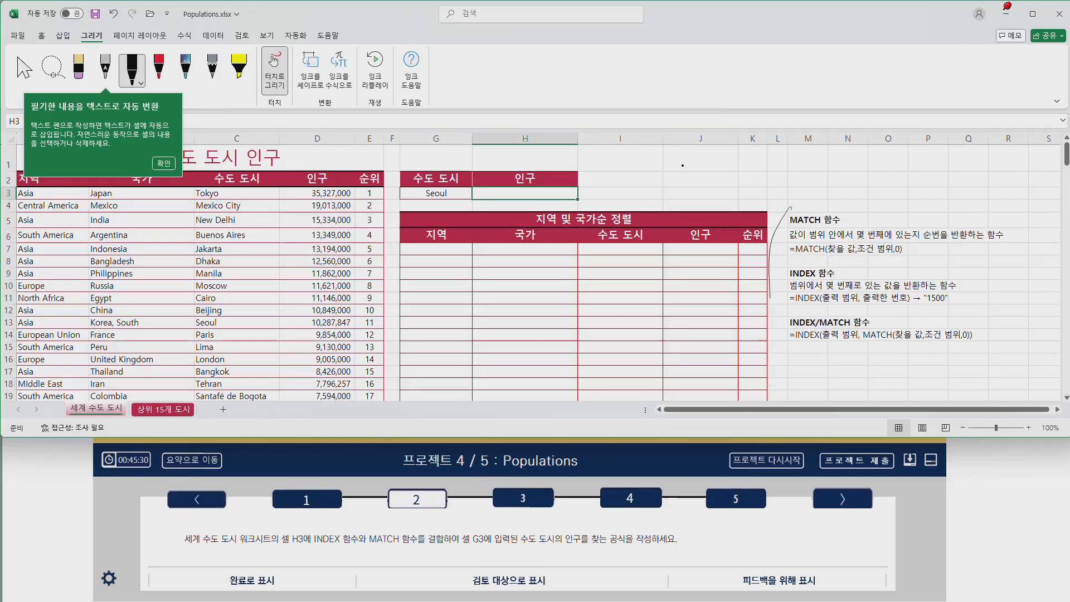
key(Escape)
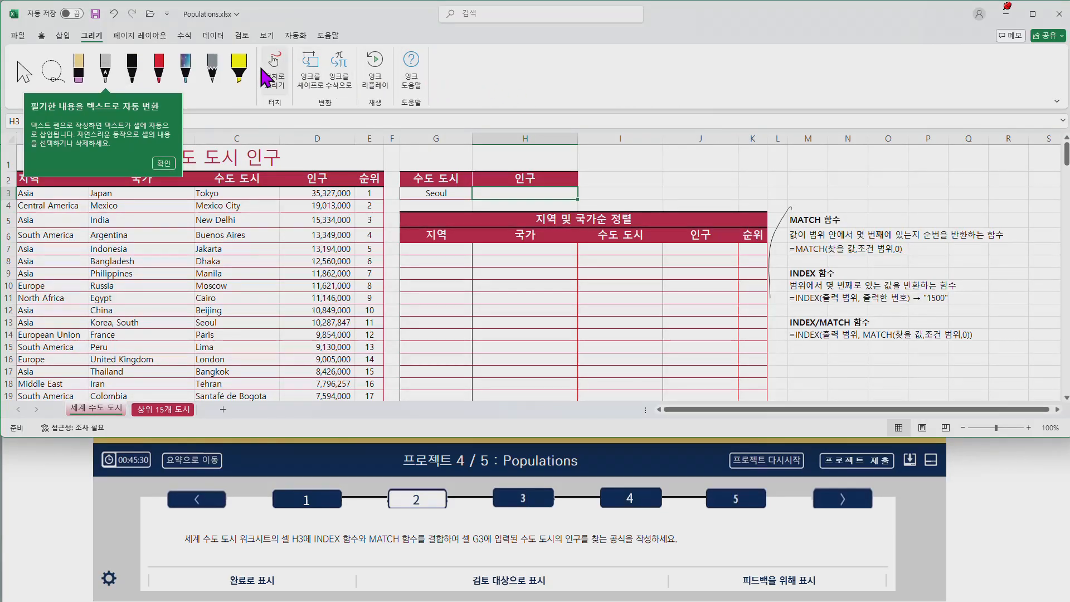
click(42, 36)
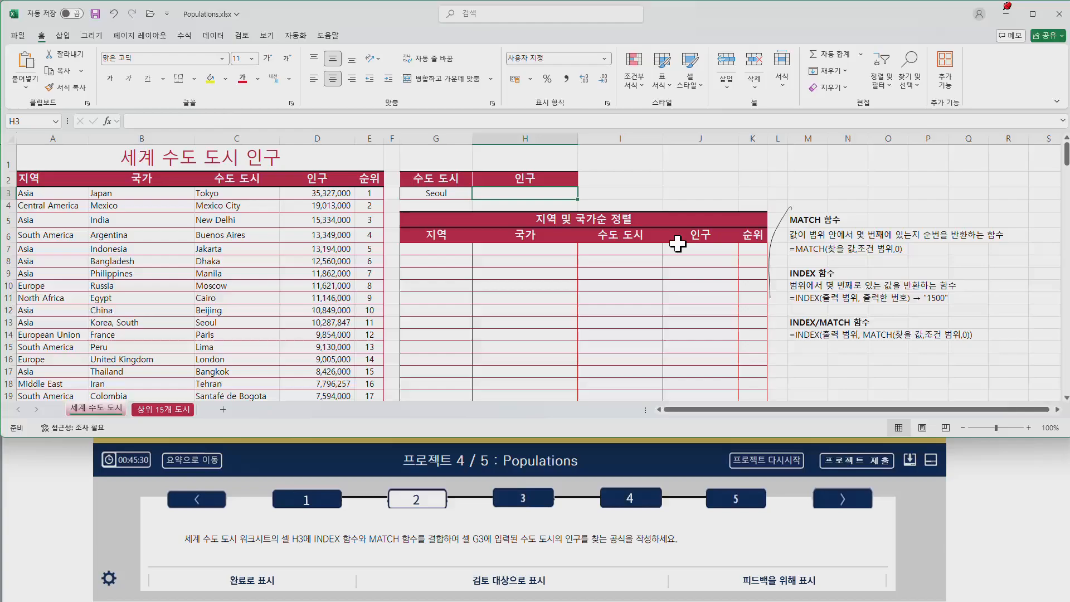
click(92, 35)
click(79, 70)
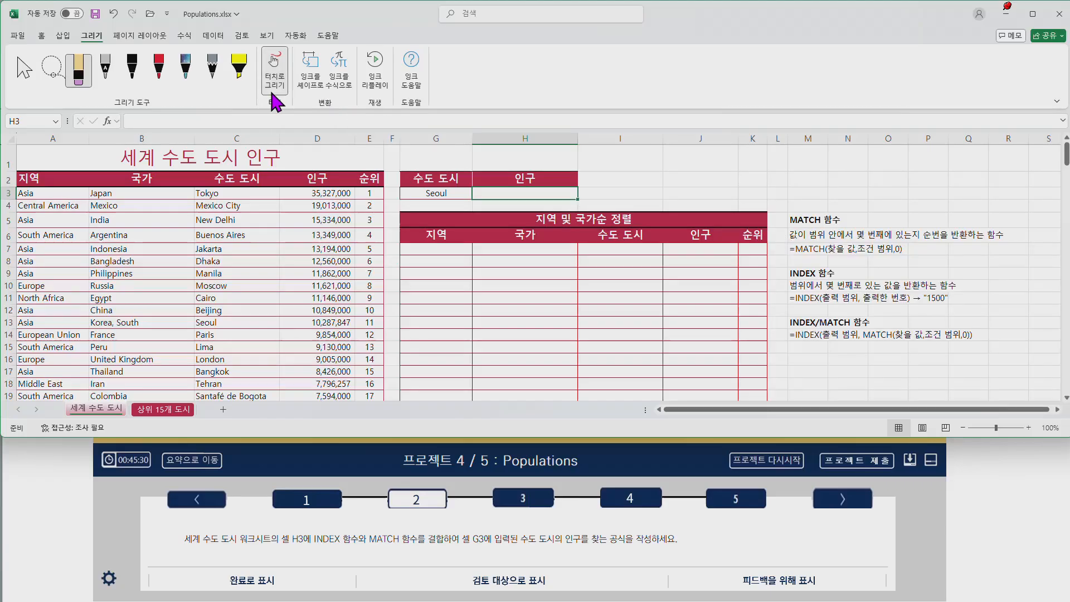
click(45, 36)
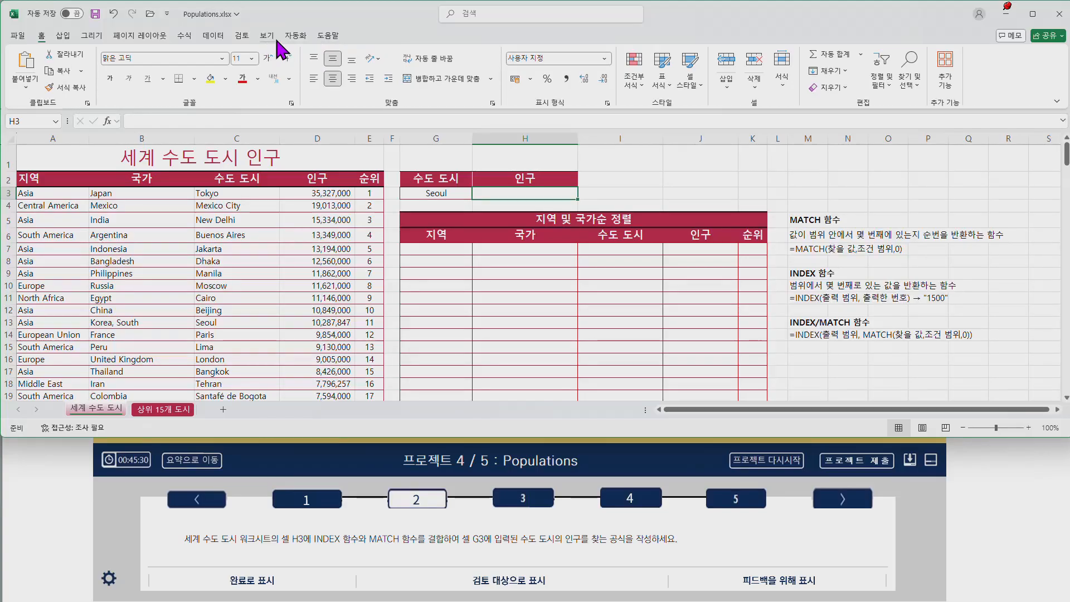
click(92, 36)
click(24, 70)
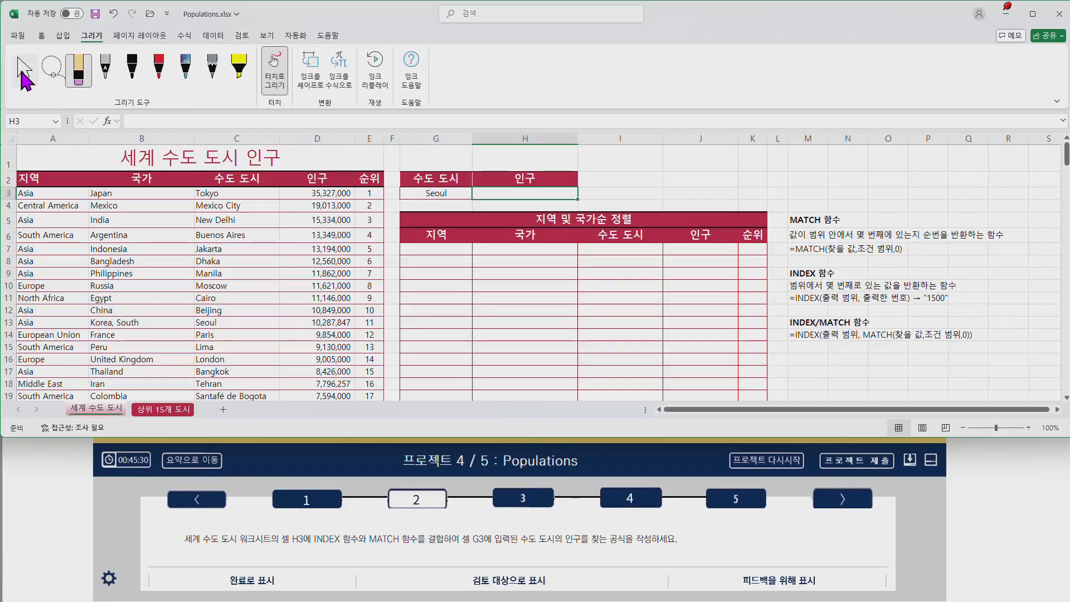
click(44, 35)
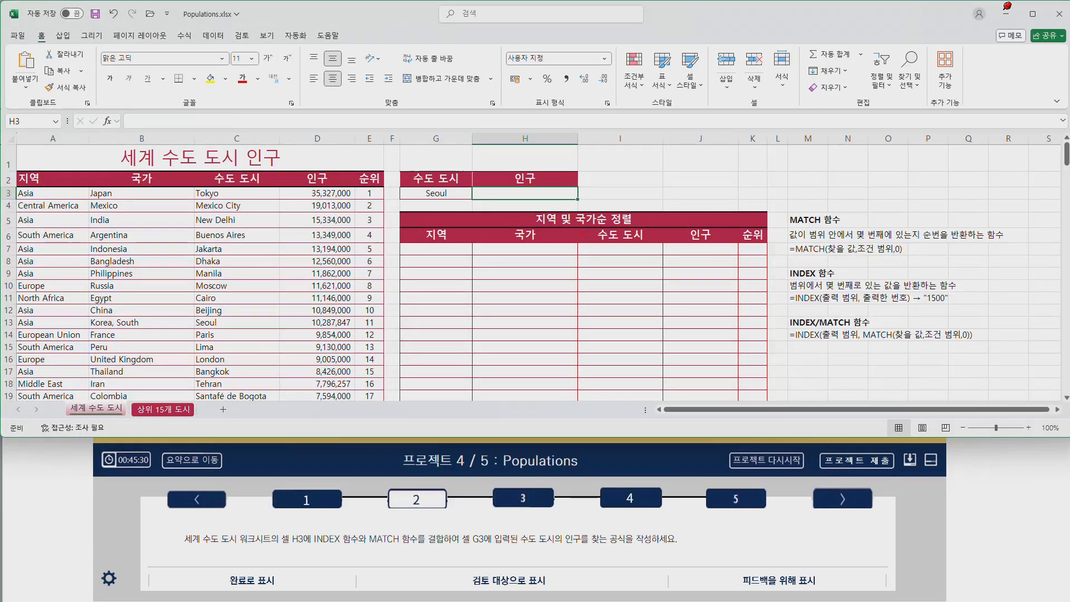
drag(789, 229, 833, 227)
drag(783, 281, 834, 286)
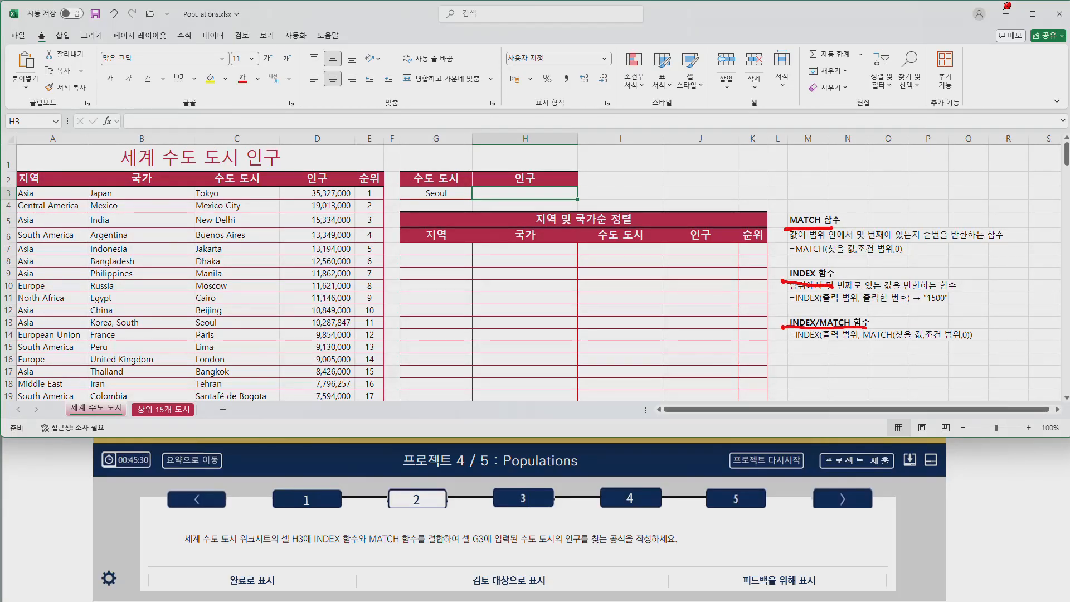
drag(790, 260, 868, 259)
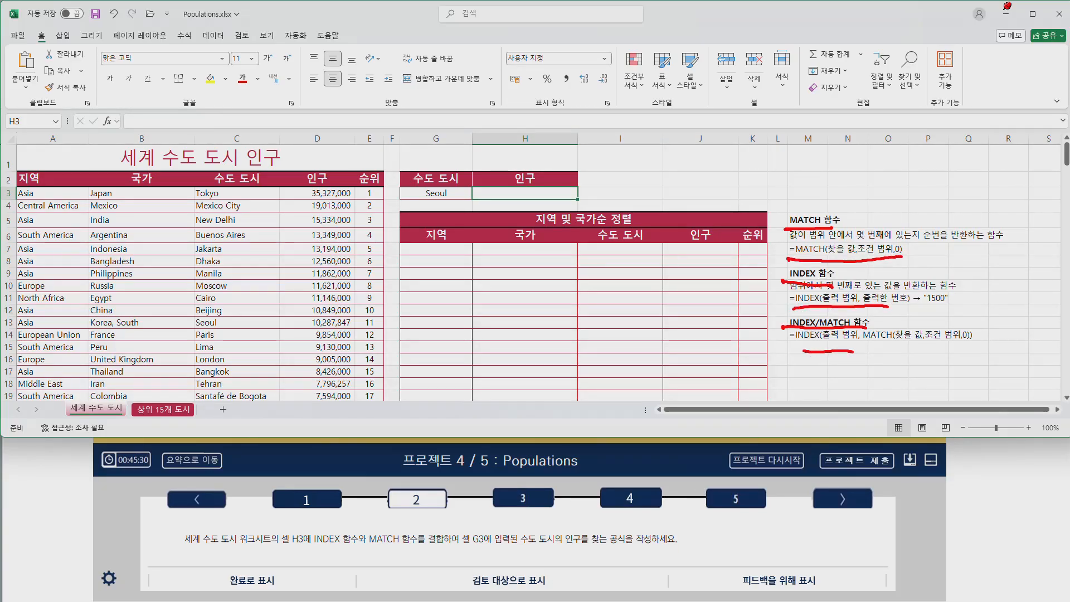
key(Escape)
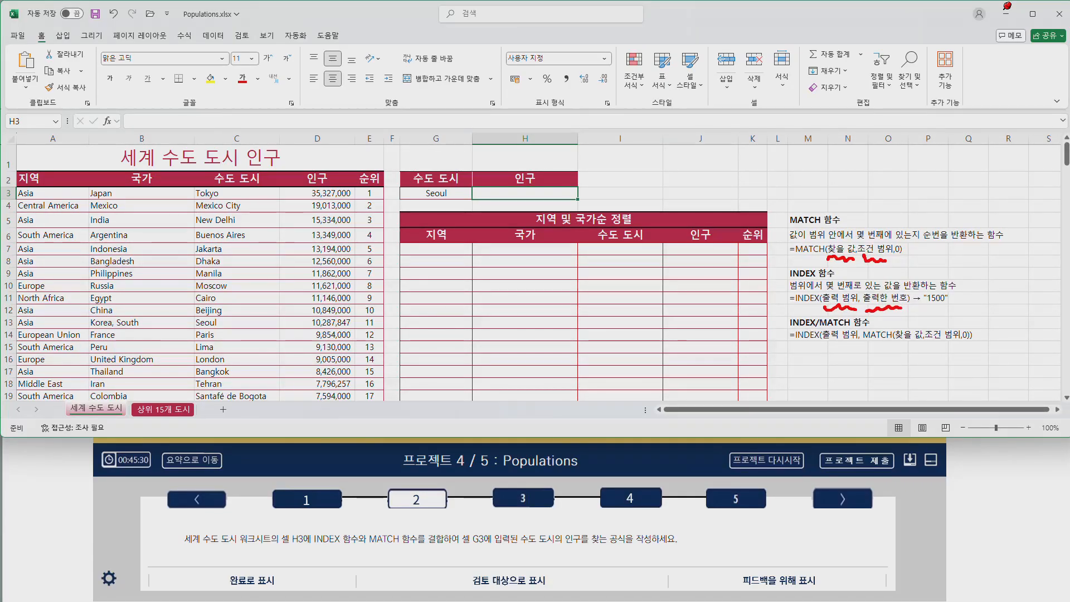
drag(932, 294, 945, 313)
drag(865, 346, 891, 348)
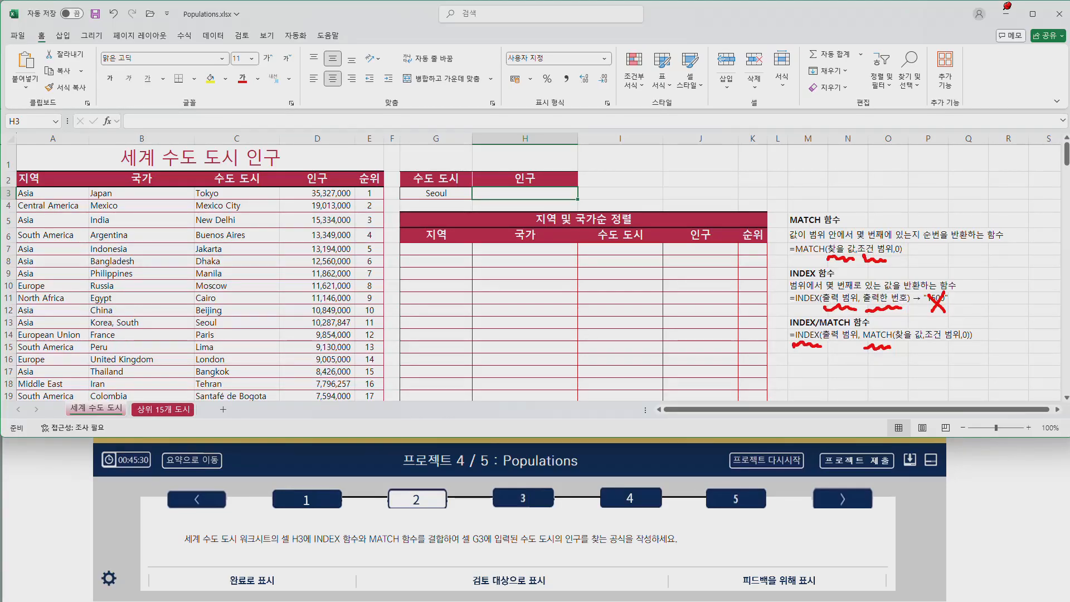
Start a MATCH formula in cell I3 and open its function arguments.
click(633, 192)
text(=)
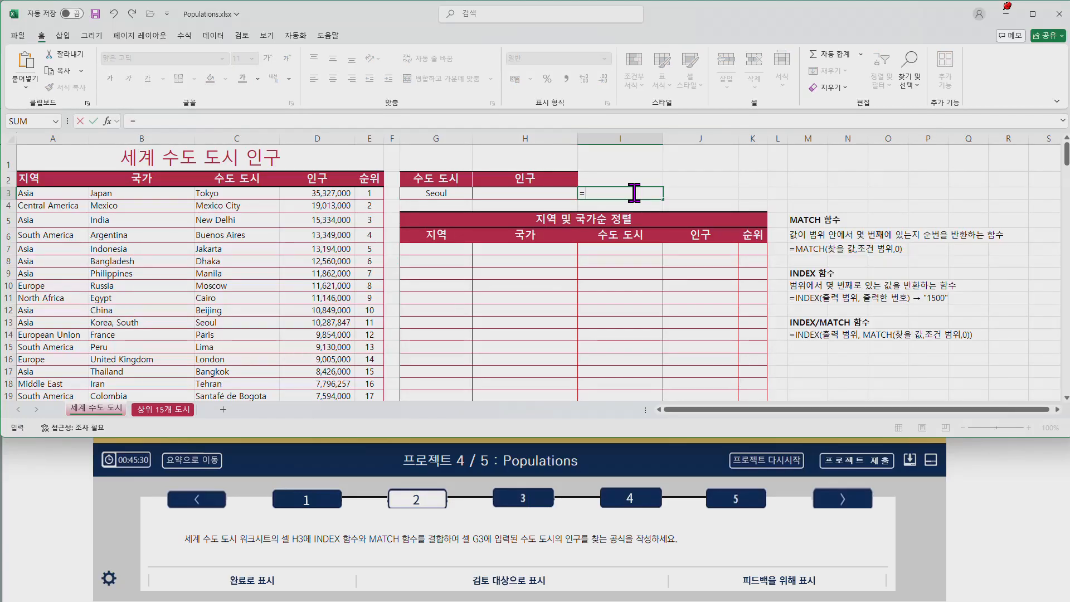
text(ma)
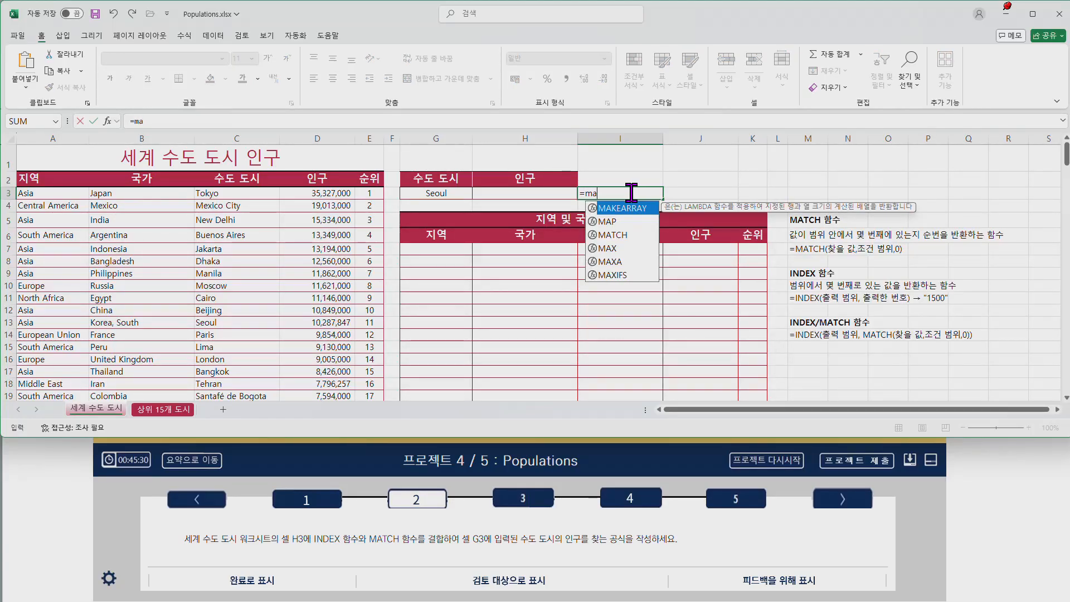
double_click(616, 235)
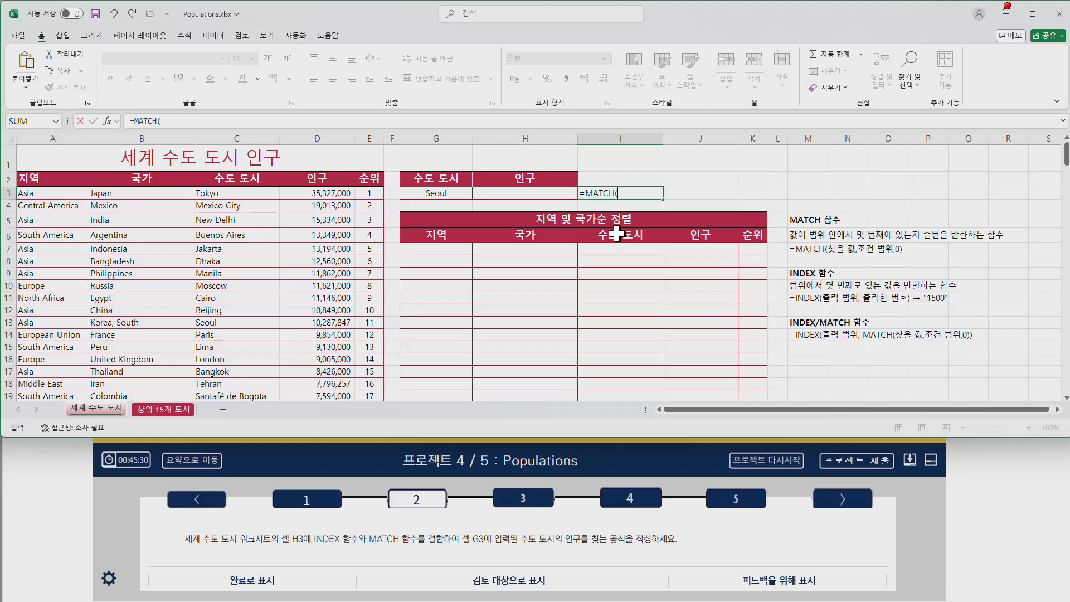
click(107, 120)
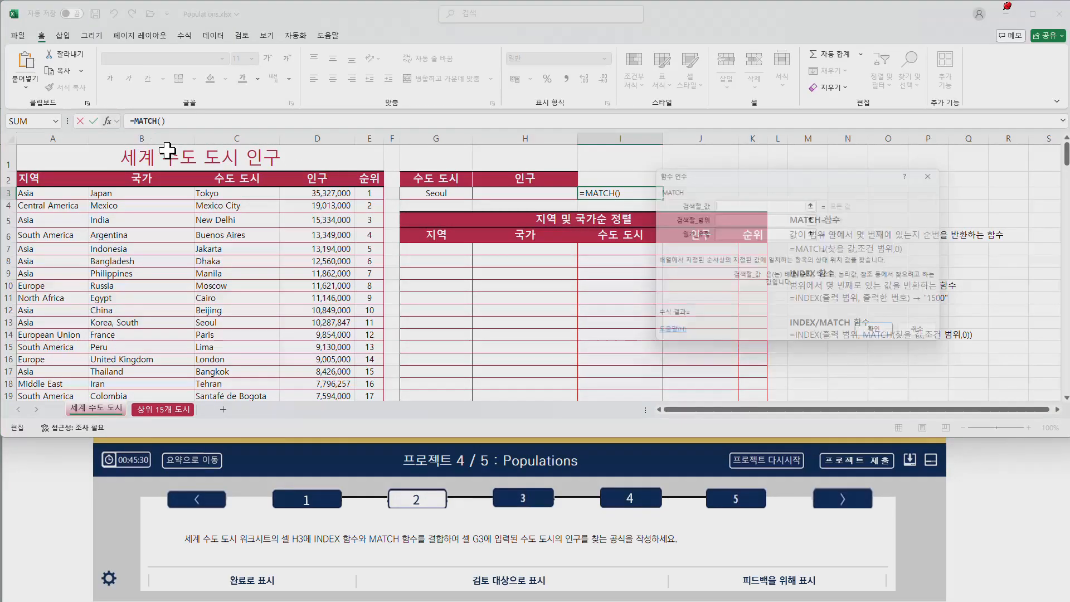
Complete the MATCH formula in I3 with lookup value G3, lookup range C3:C18 and match type 0, then check Seoul's row in the city column.
drag(752, 178, 809, 187)
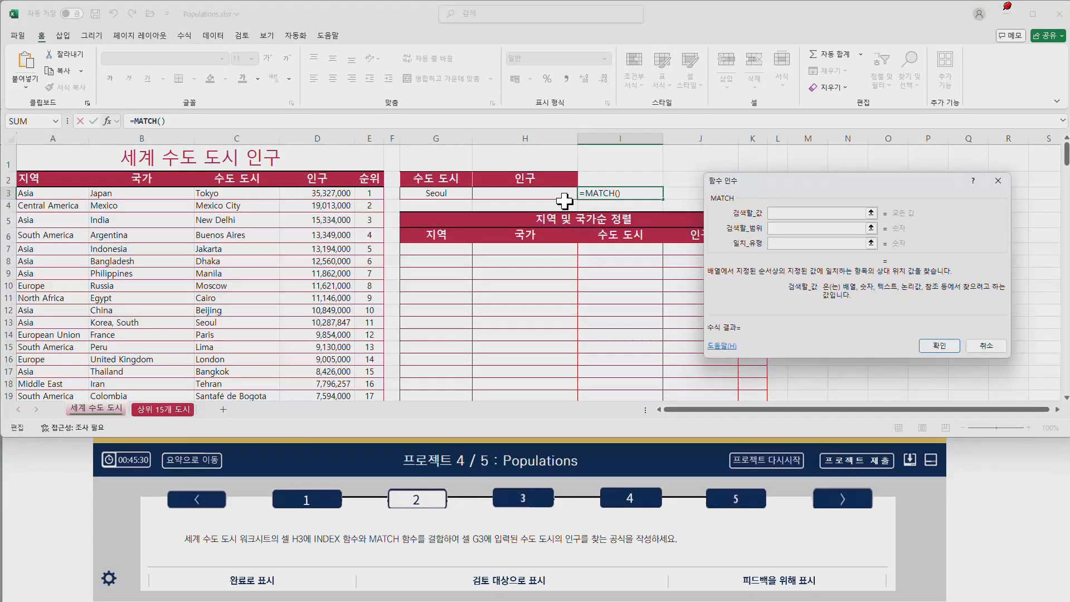
click(435, 193)
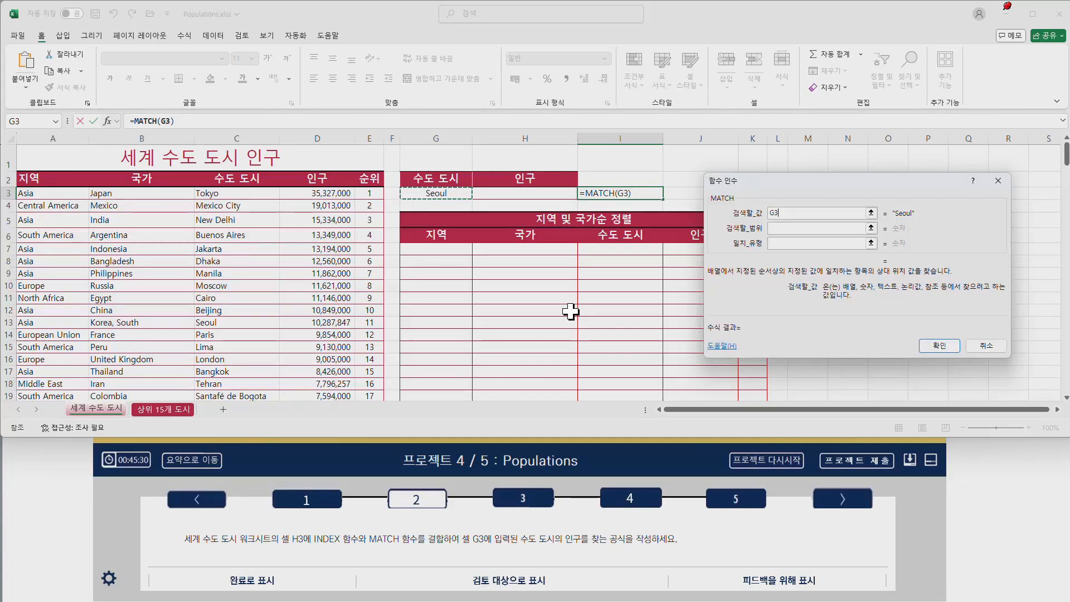
click(788, 228)
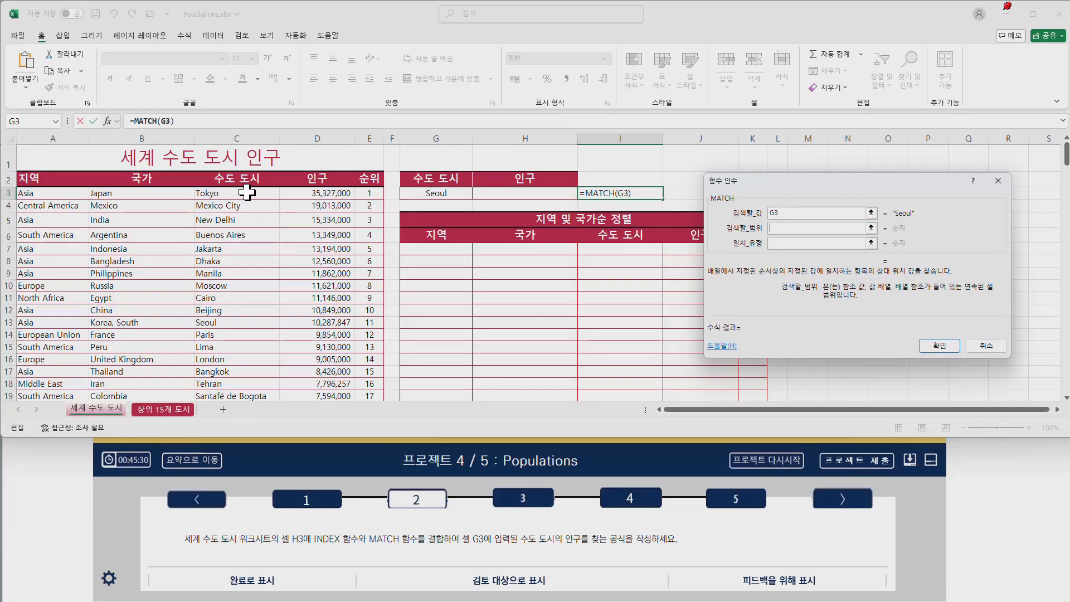
drag(239, 193, 239, 388)
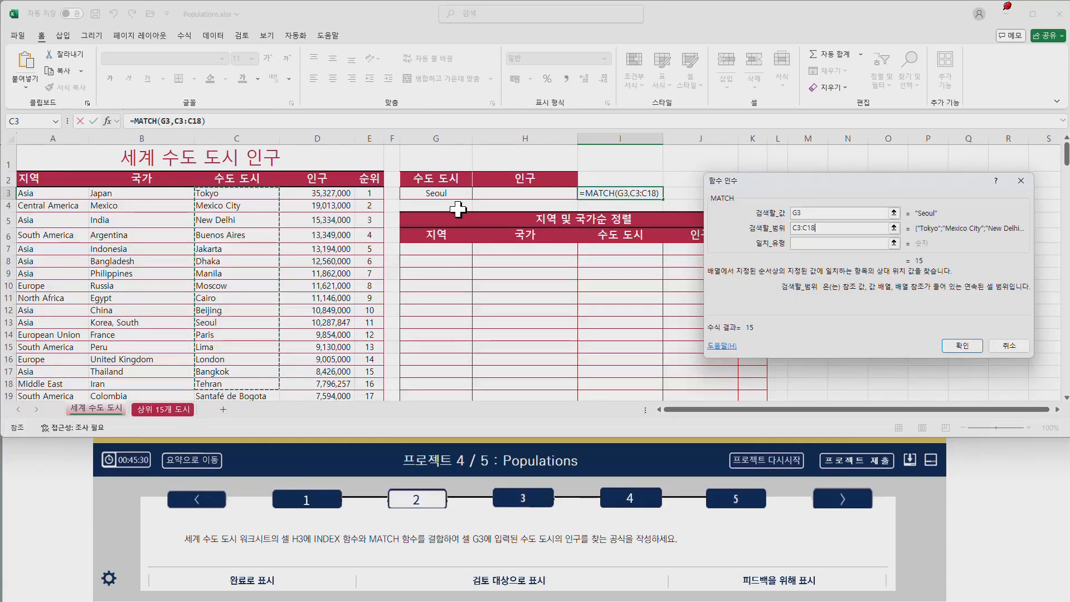
click(814, 243)
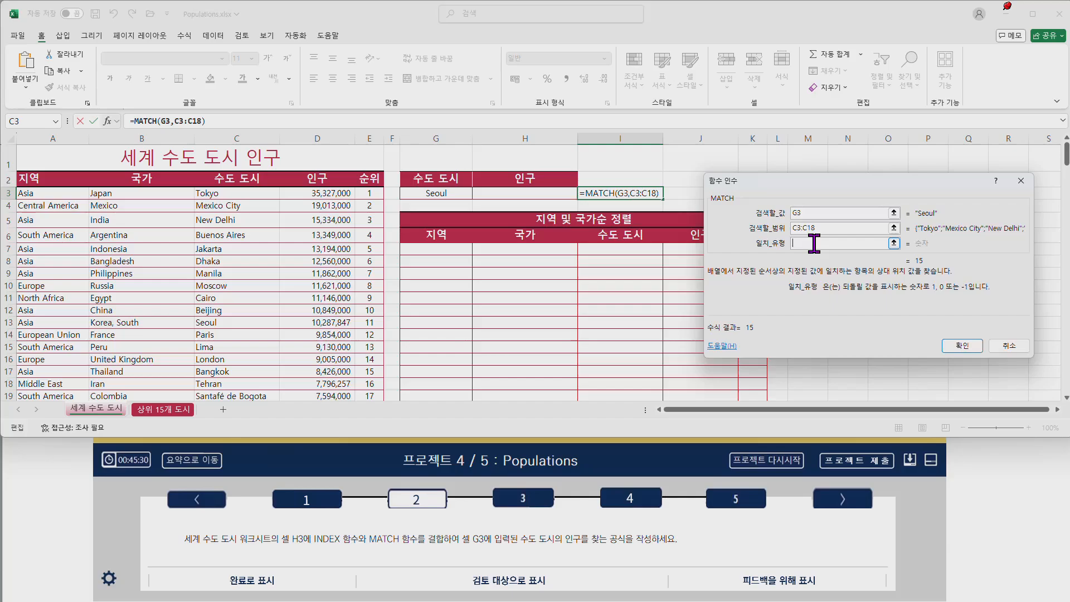
text(0)
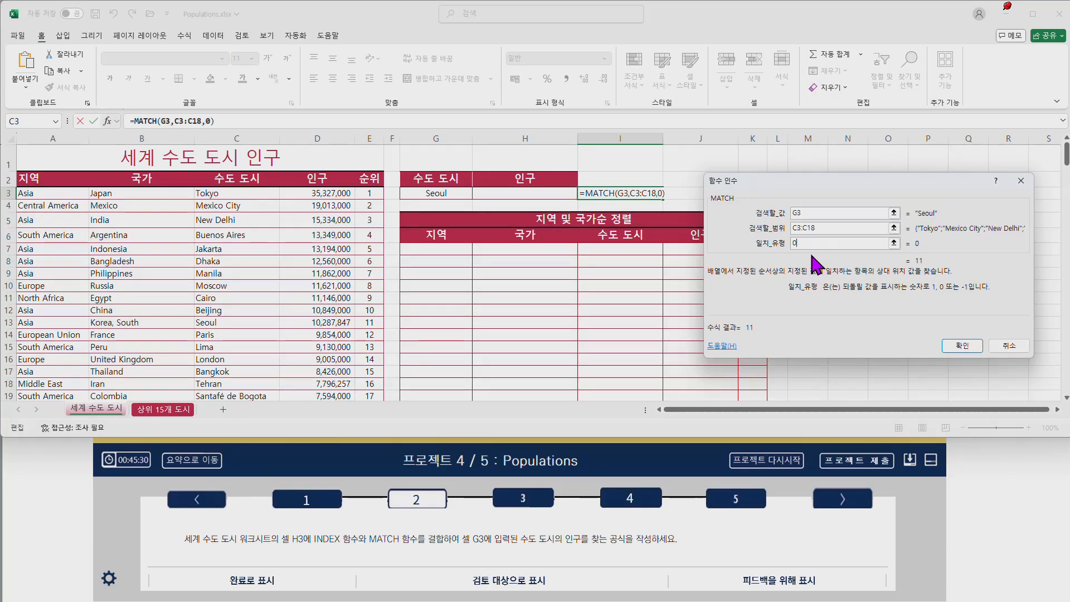
click(972, 346)
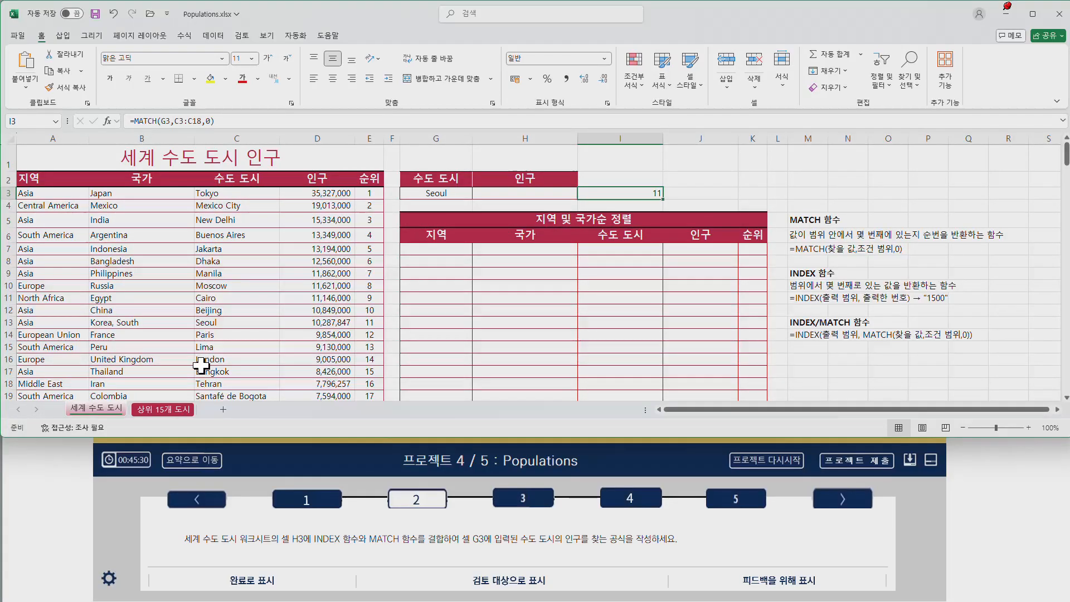
click(205, 322)
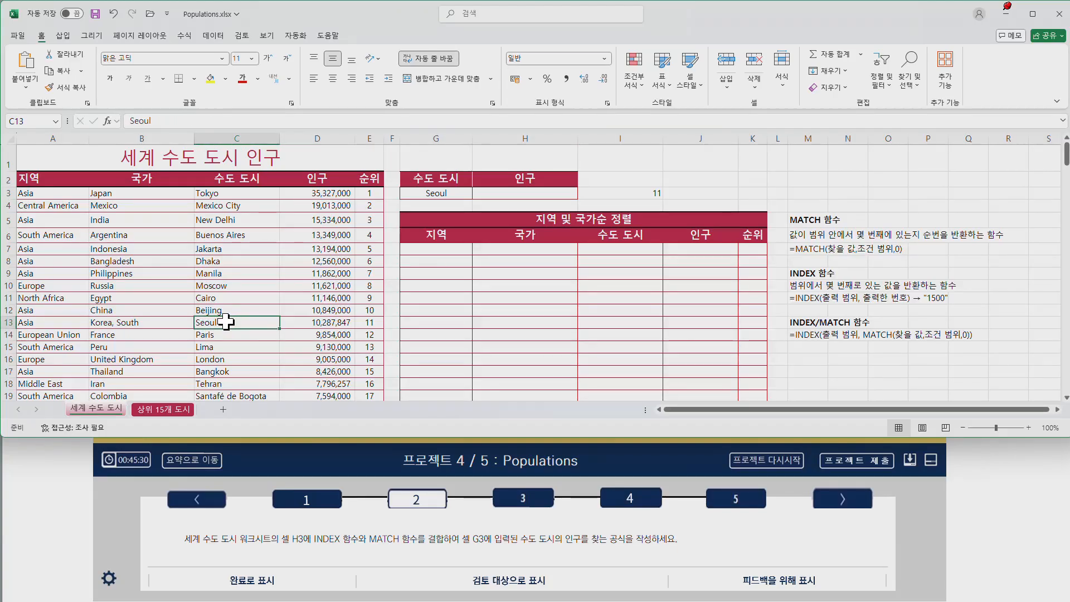
Enter an INDEX formula in cell J3 using the array form, with array D3:D18 and row number 11.
click(688, 191)
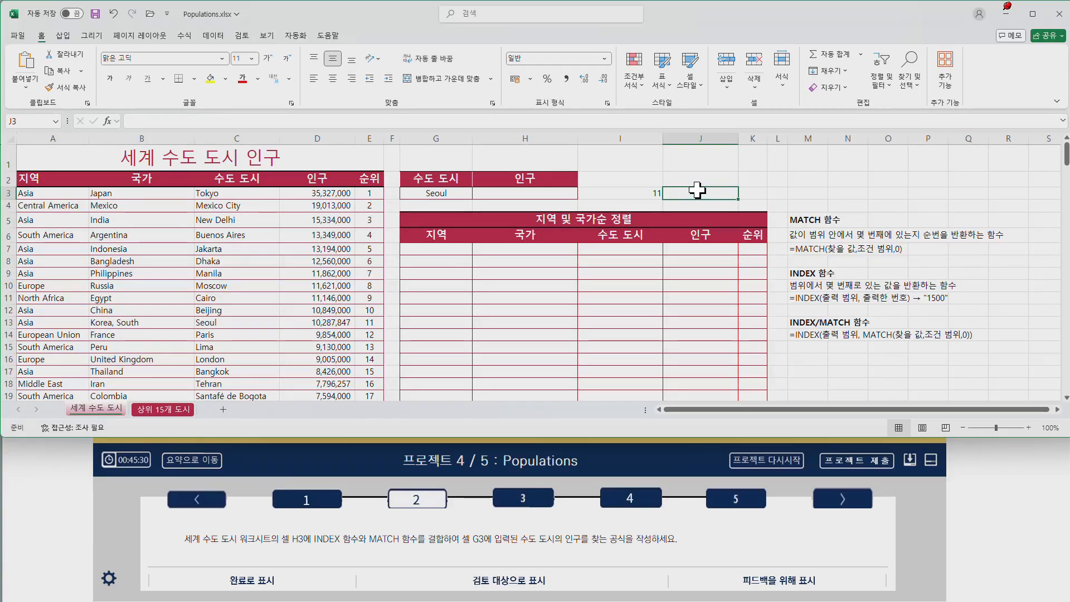
text(=in)
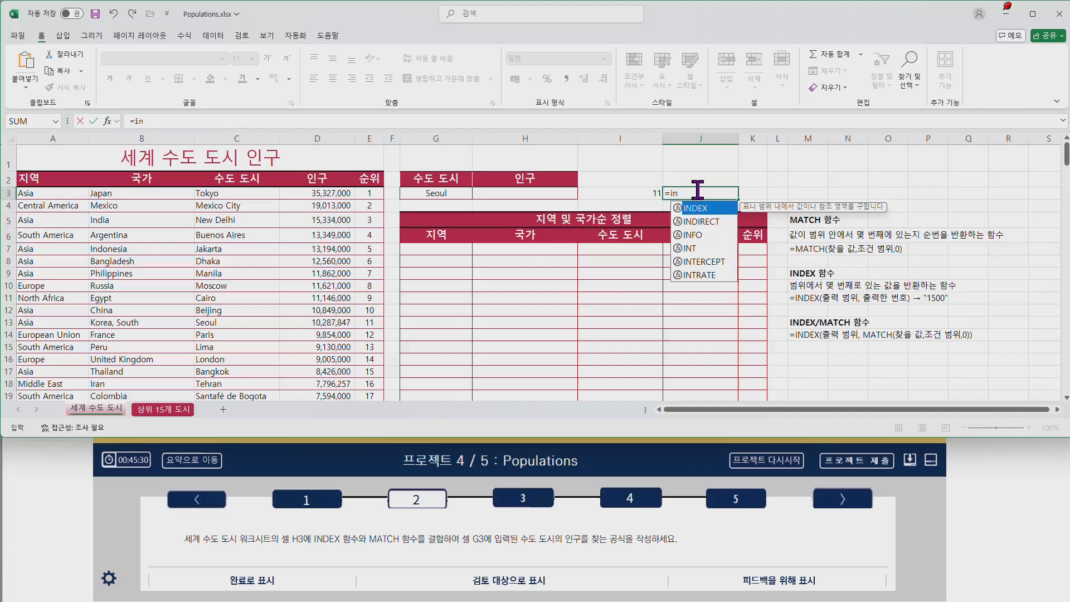
double_click(705, 209)
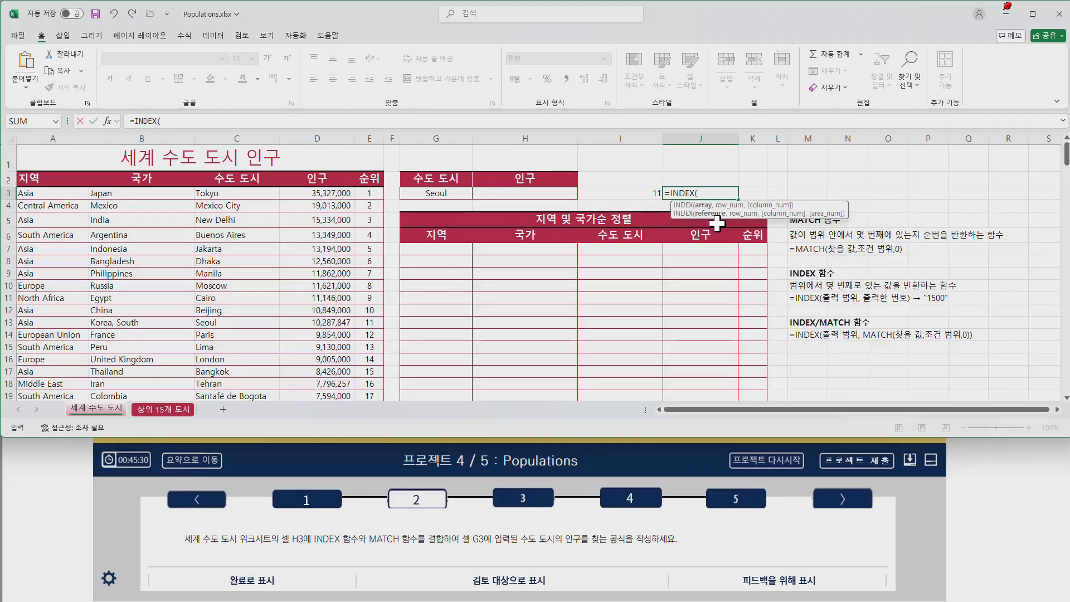
click(107, 124)
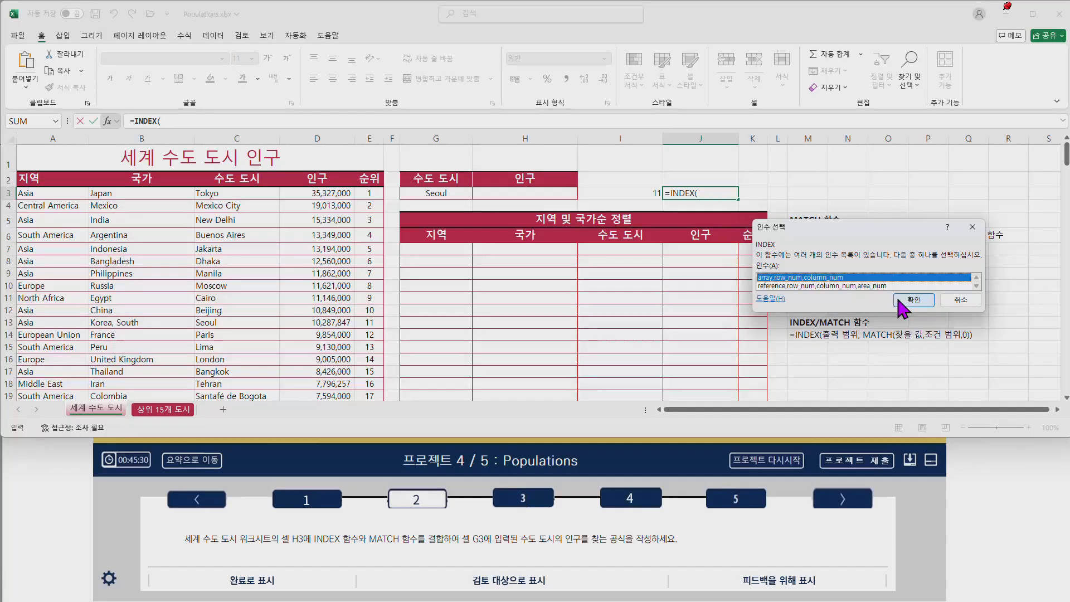
click(908, 312)
drag(802, 182, 798, 196)
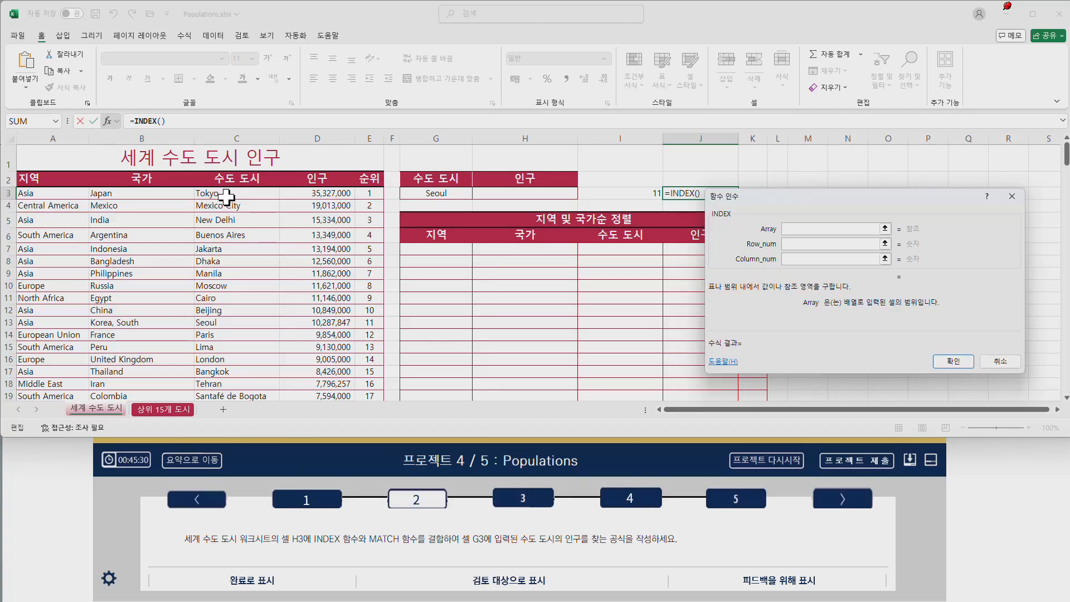
drag(341, 194, 351, 383)
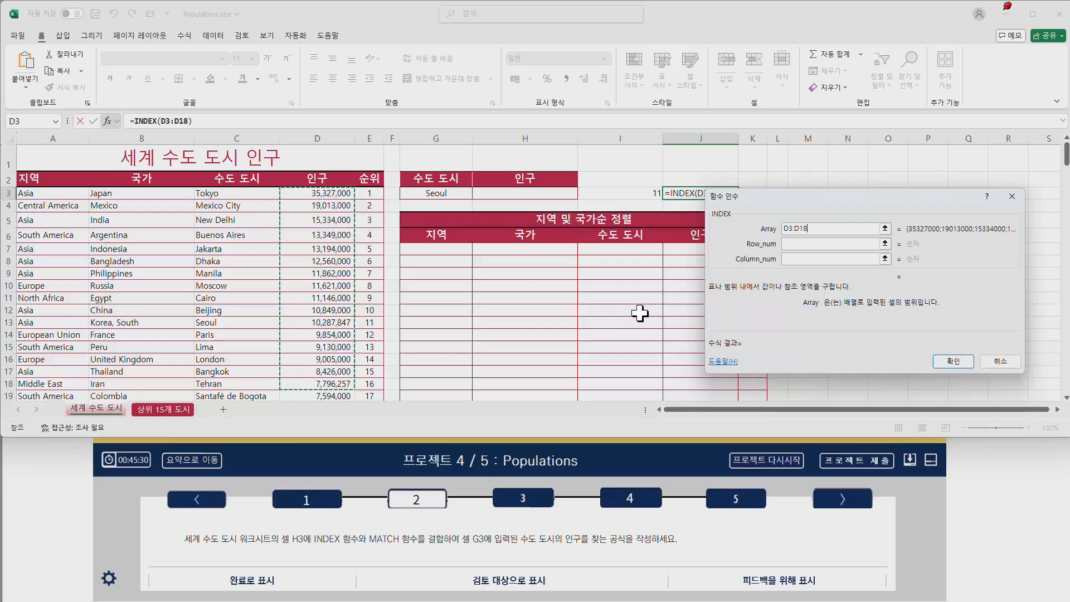
click(790, 243)
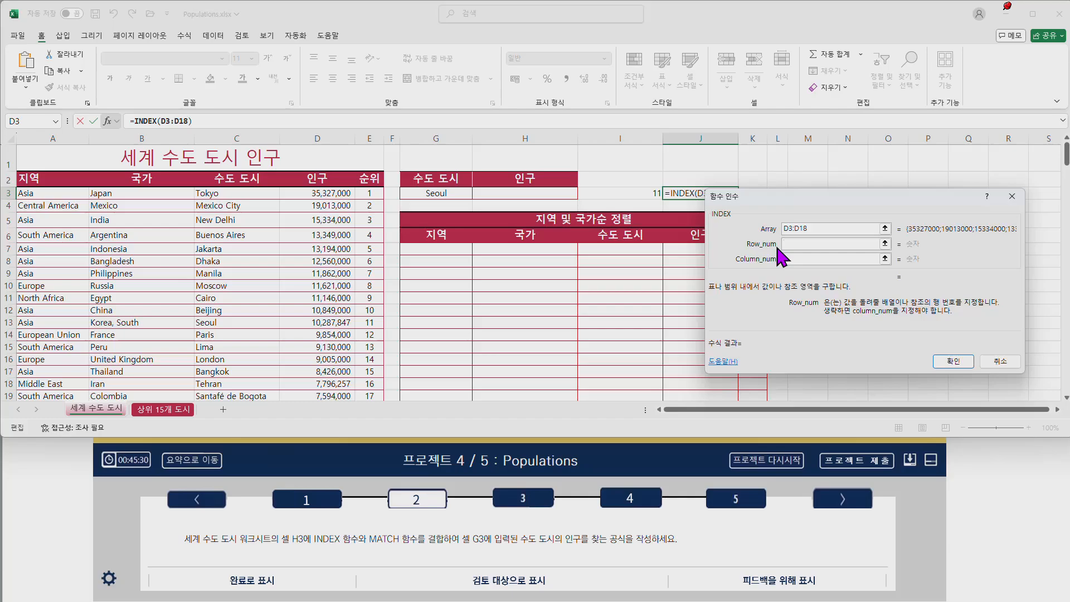
text(11)
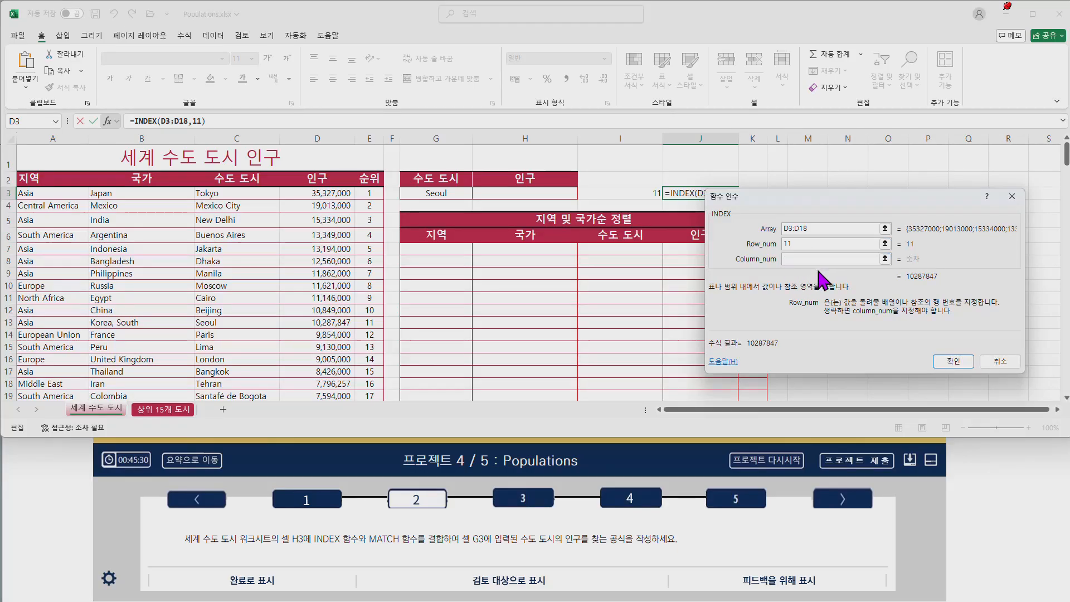
click(953, 363)
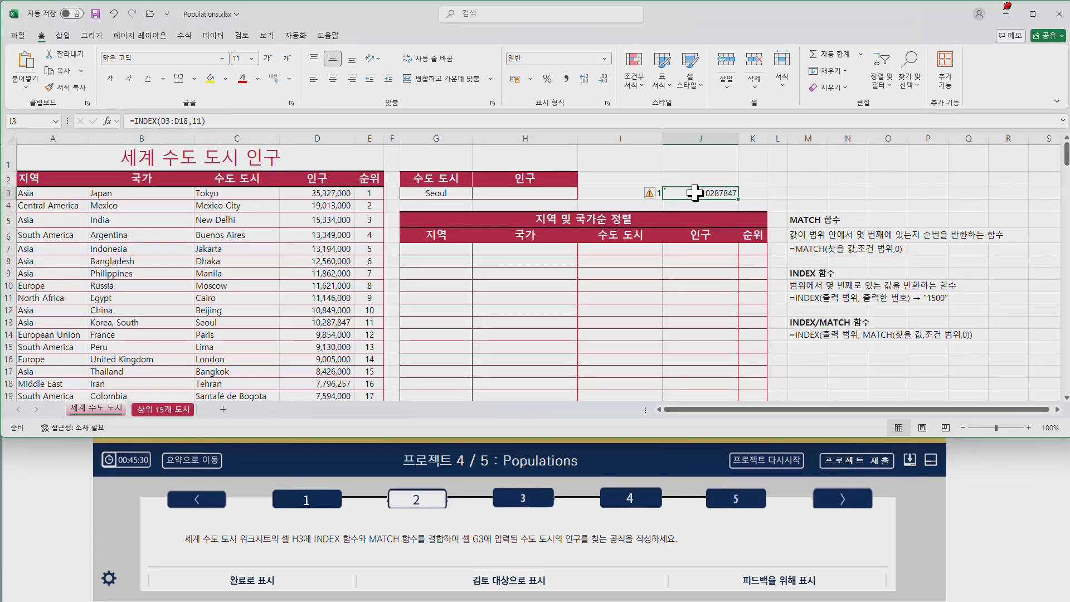
Clear the trial INDEX and MATCH formulas from cells J3 and I3.
key(Delete)
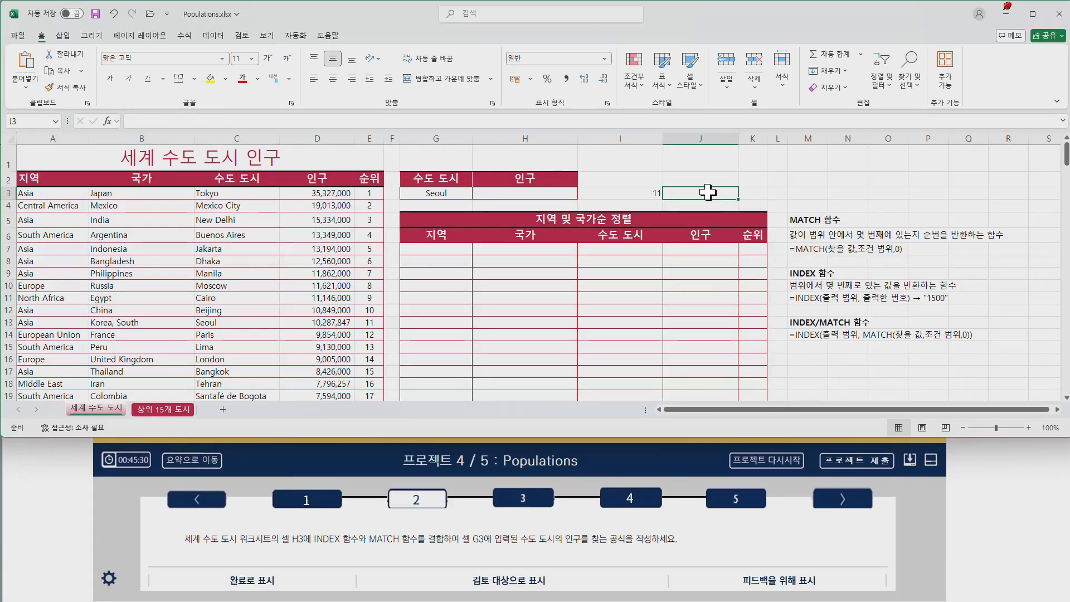
click(638, 192)
key(Delete)
Start an INDEX formula in cell H3 using the array form and set its array to the population range D3:D198.
click(558, 193)
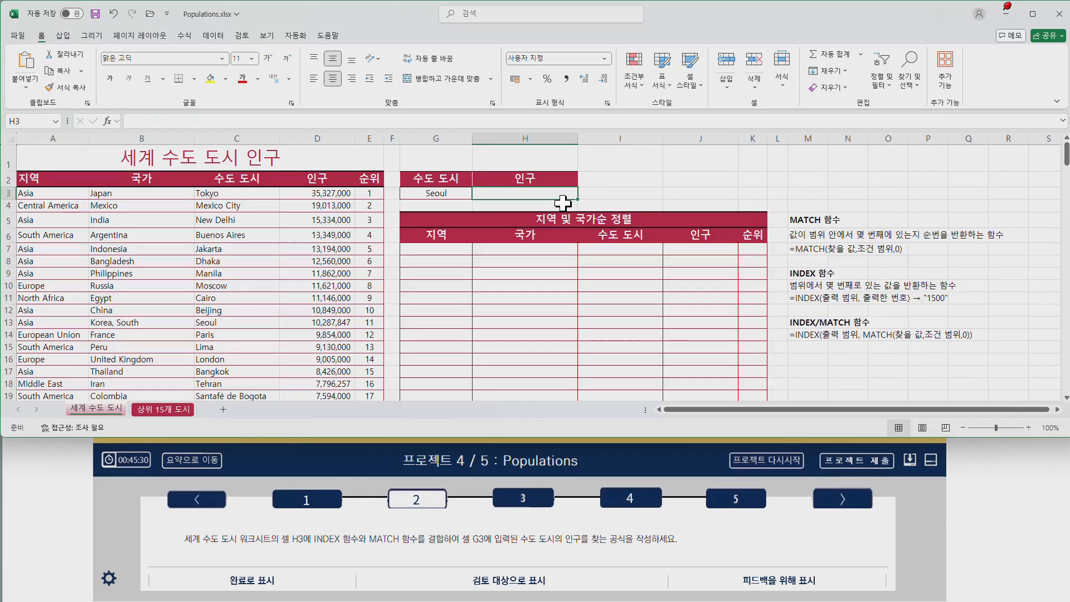
text(=)
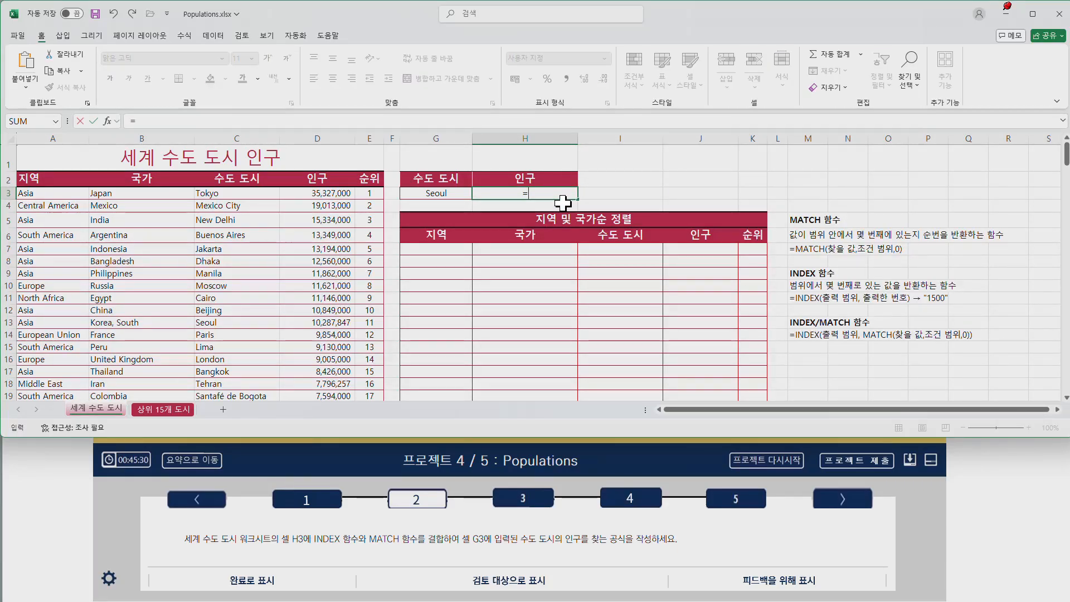
text(in)
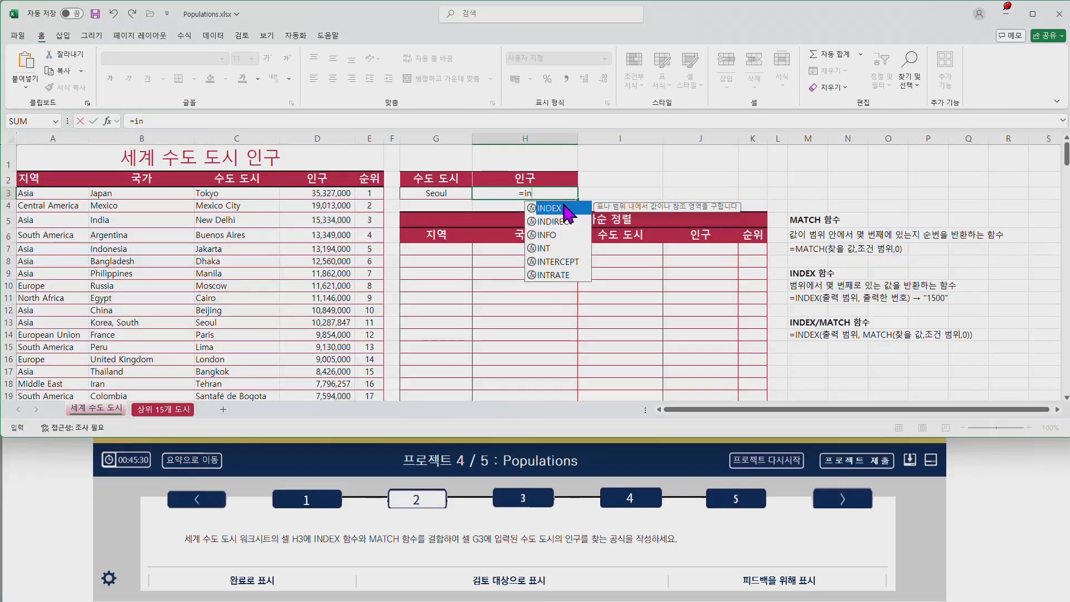
double_click(565, 209)
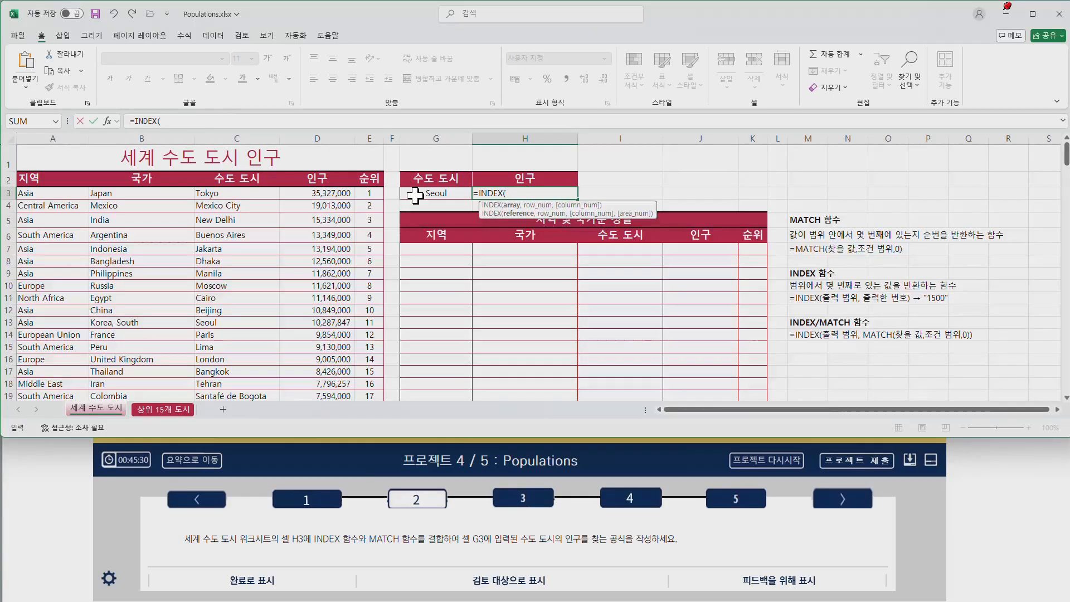
click(107, 120)
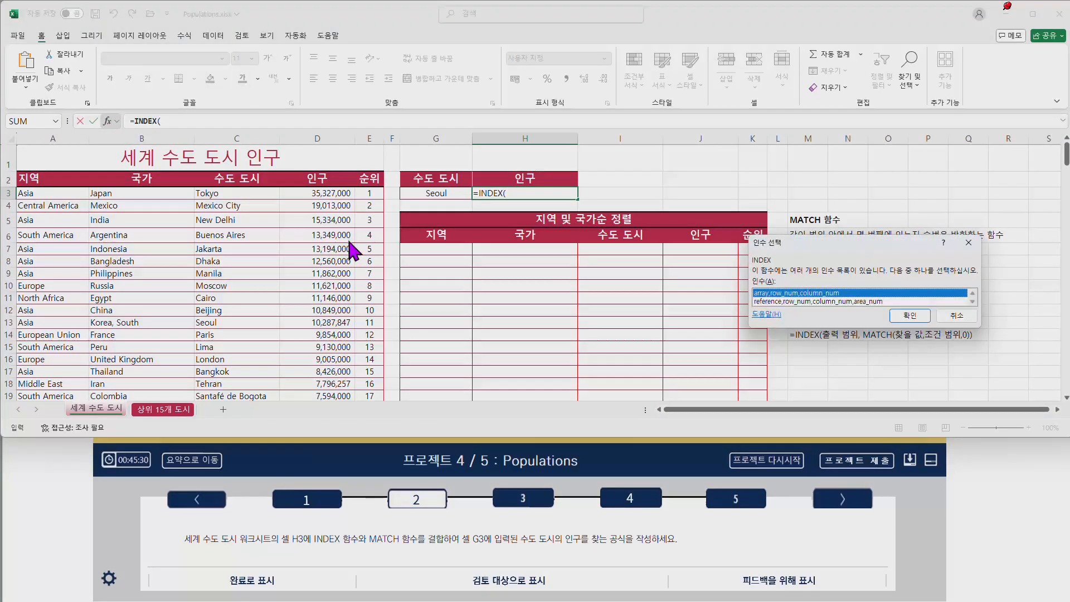
click(910, 316)
drag(777, 196, 752, 226)
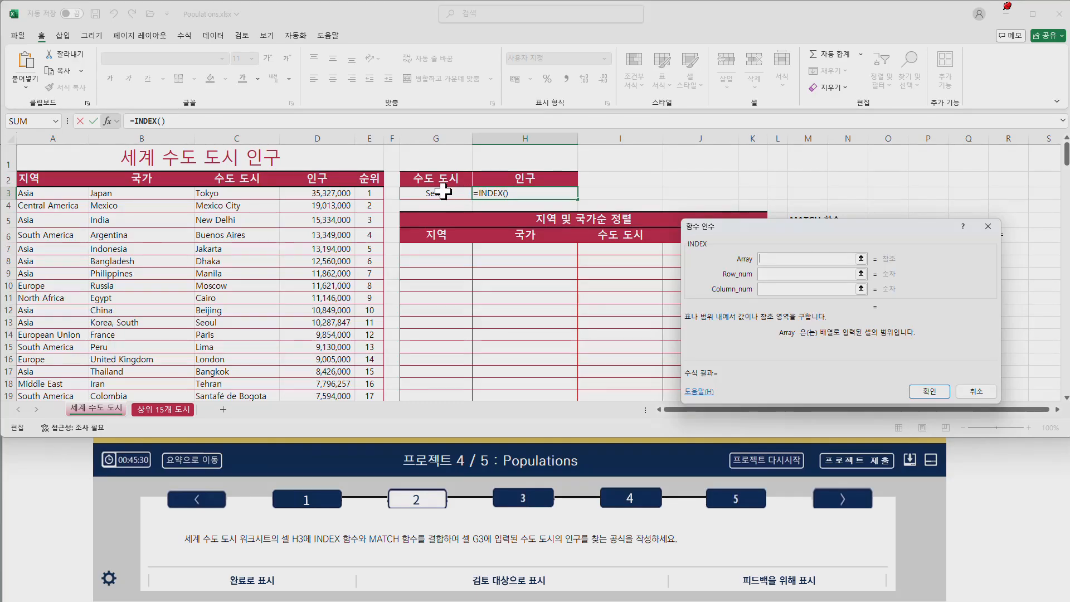
click(324, 191)
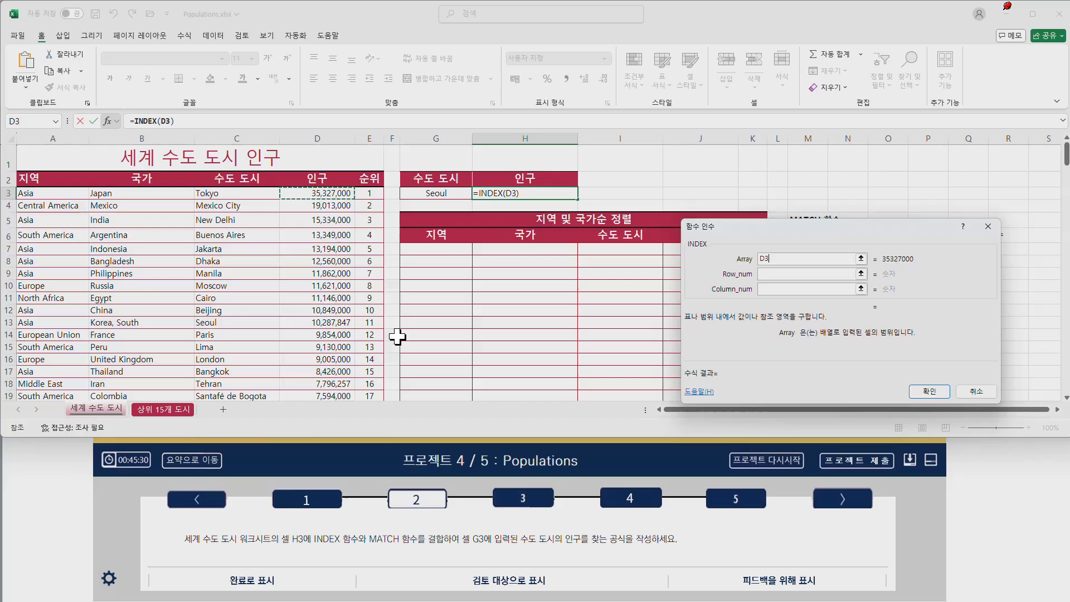
key(ctrl+shift+Down)
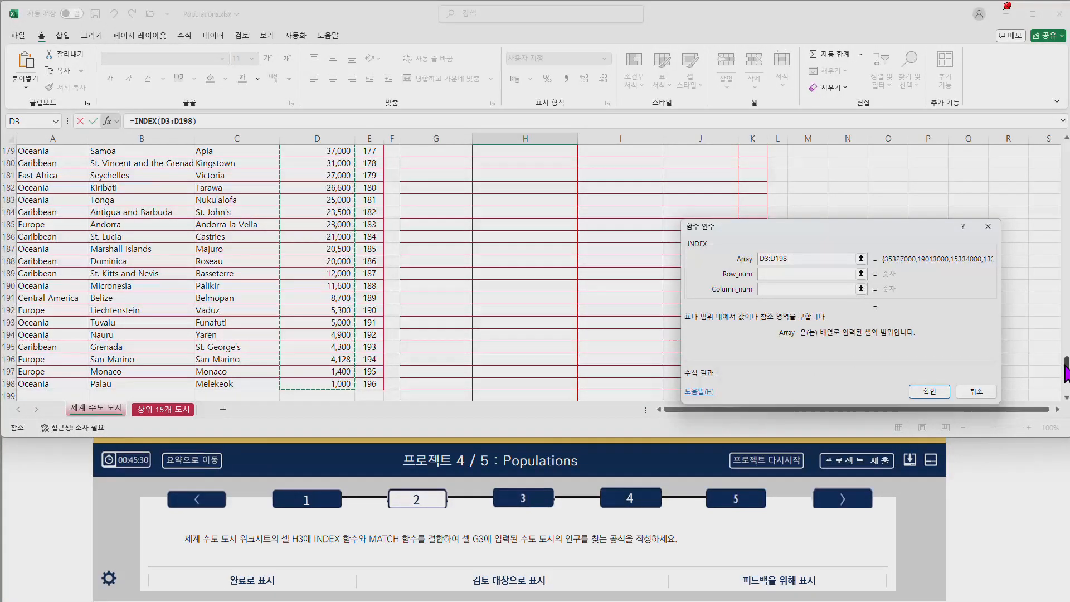
drag(1066, 367, 1062, 156)
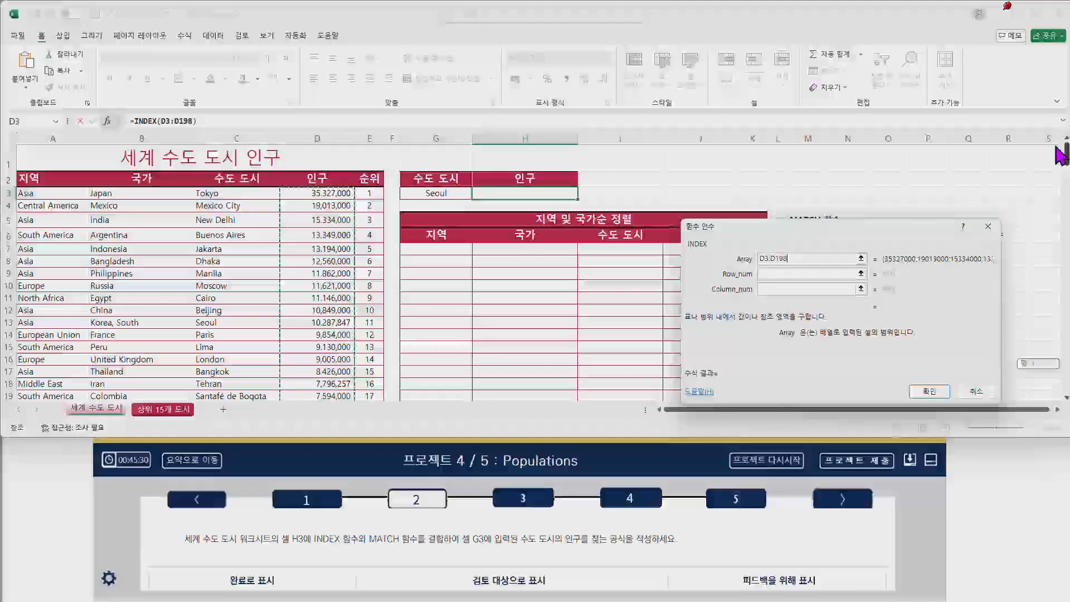
Nest a MATCH function as the row number of the INDEX formula and bring up the MATCH arguments.
click(777, 273)
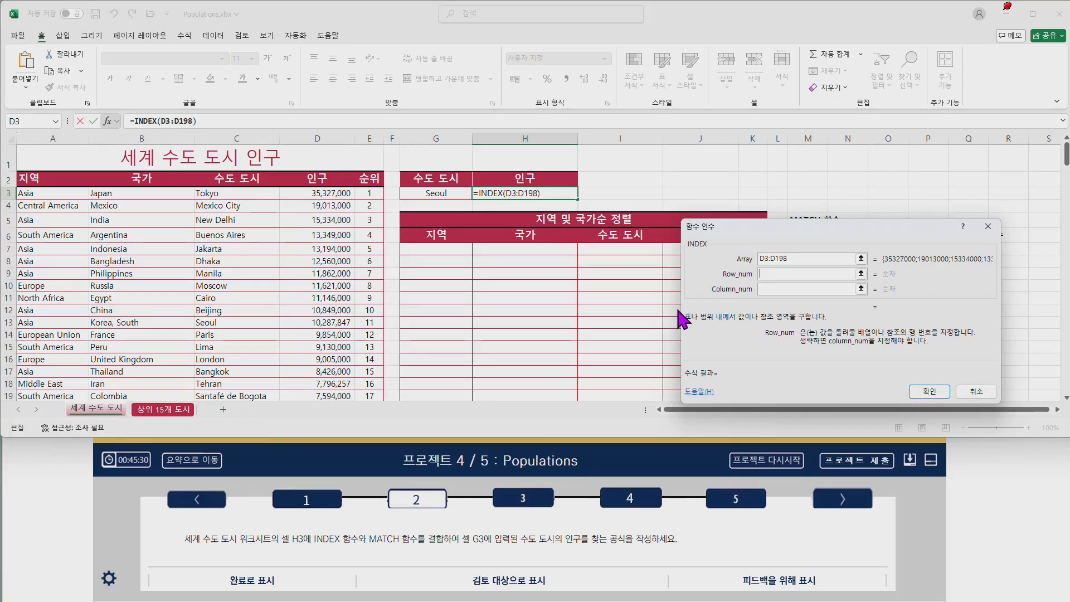
text(ma)
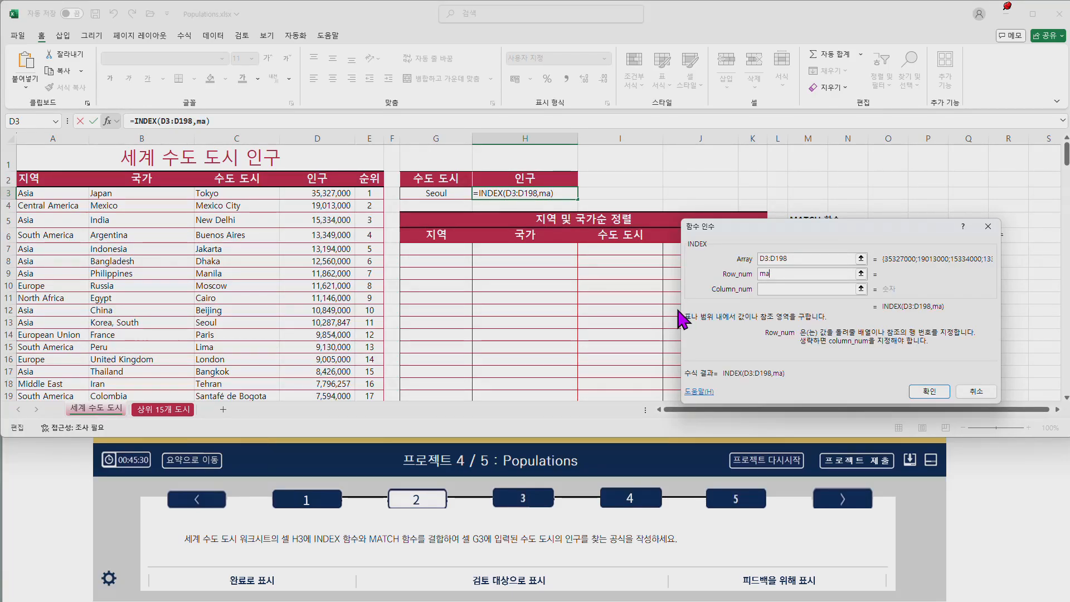
text(tch()
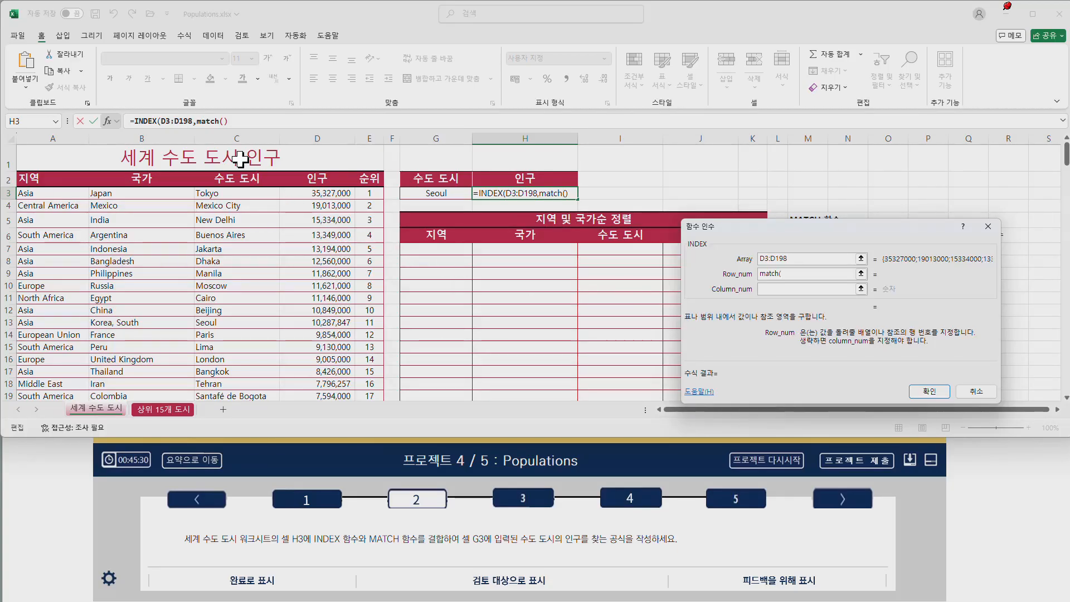
click(221, 121)
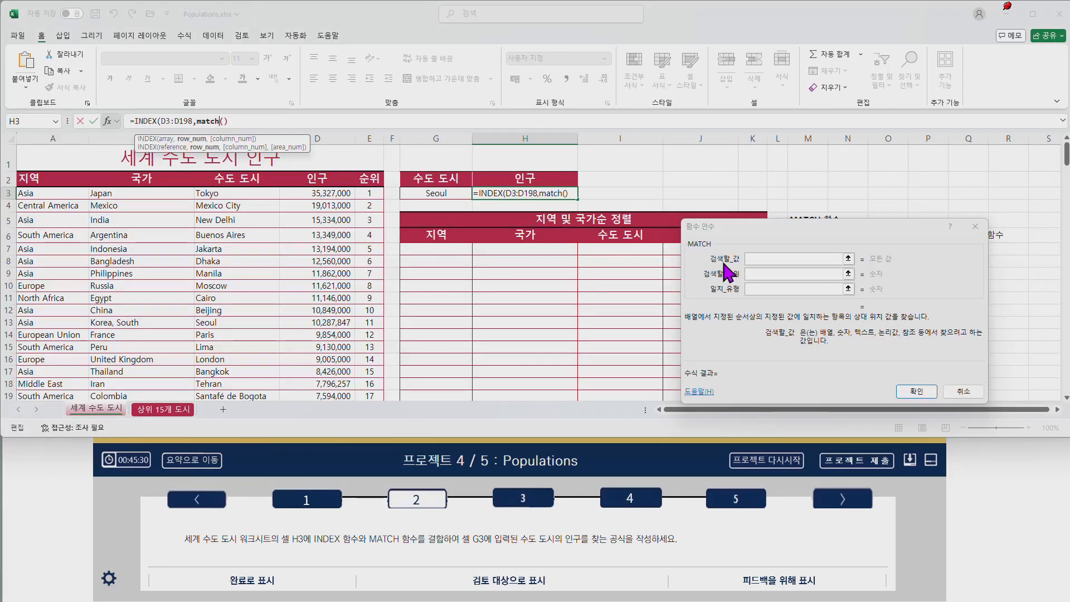
Set the MATCH arguments to lookup value G3, lookup range C3:C198 and match type 0.
click(755, 258)
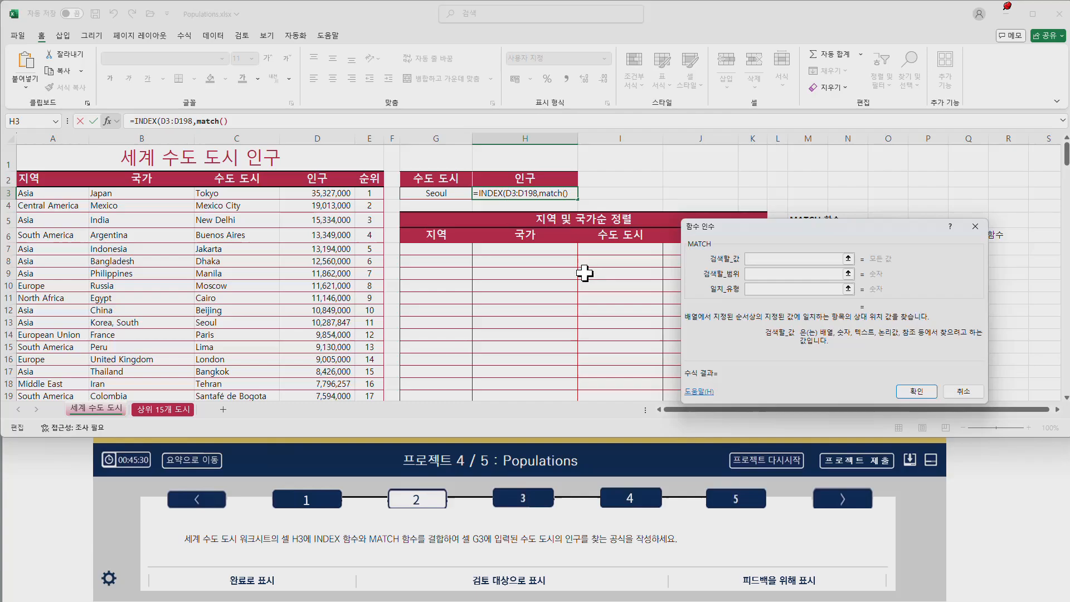
click(454, 195)
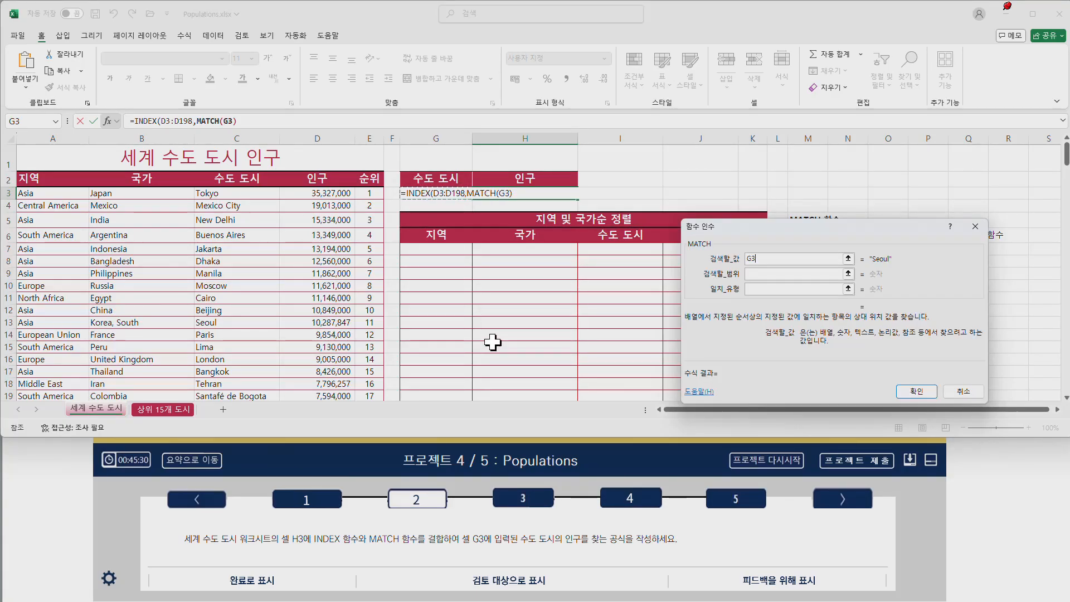
click(779, 274)
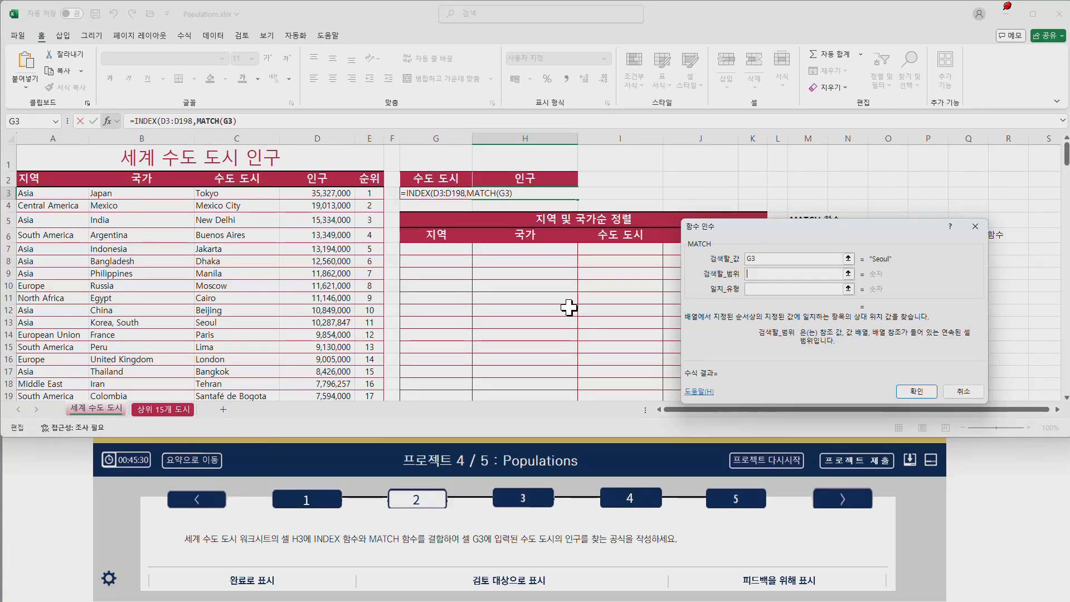
click(237, 193)
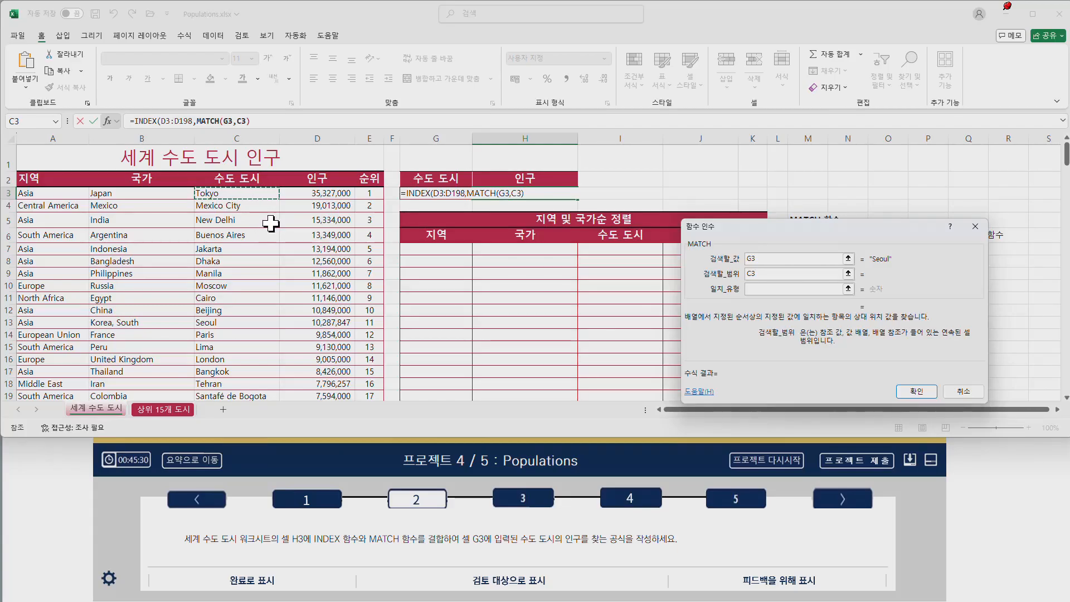
key(ctrl+shift+Down)
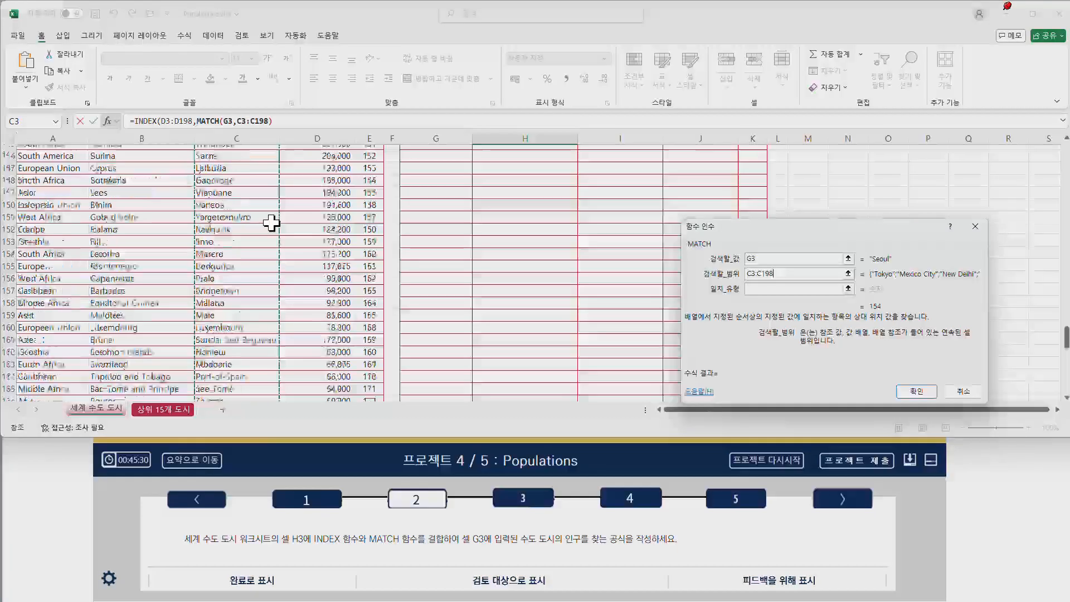
click(768, 289)
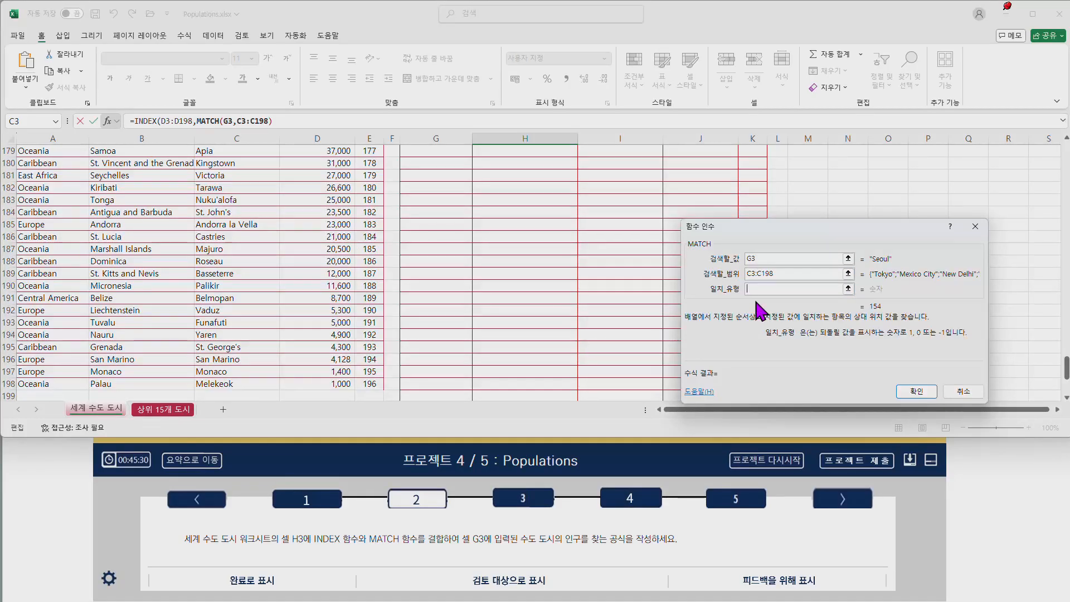
text(0)
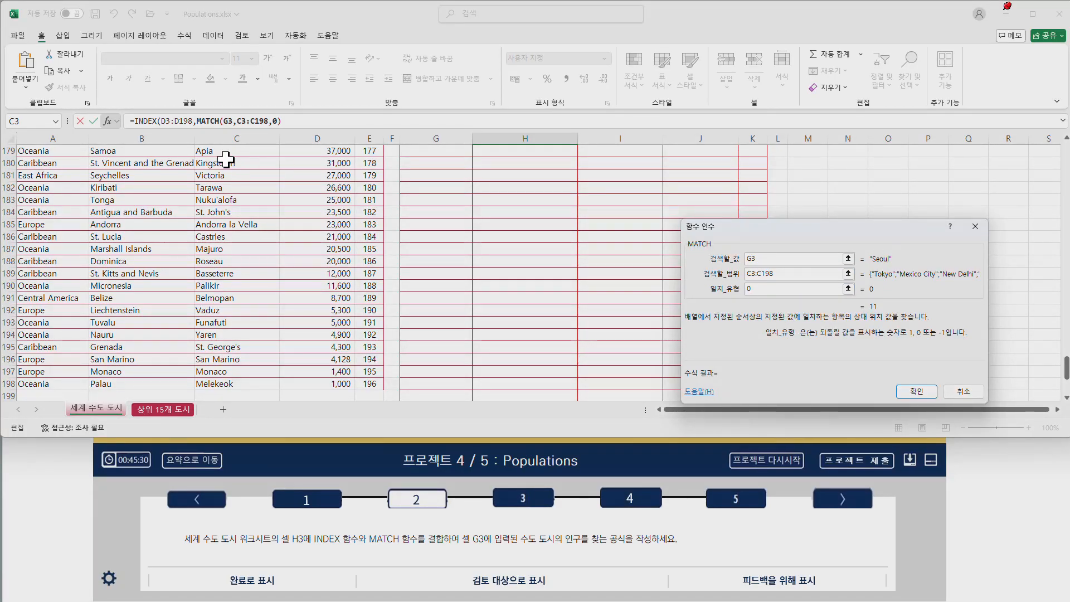
Return to the outer INDEX function's arguments and complete the combined INDEX and MATCH formula in H3.
click(151, 121)
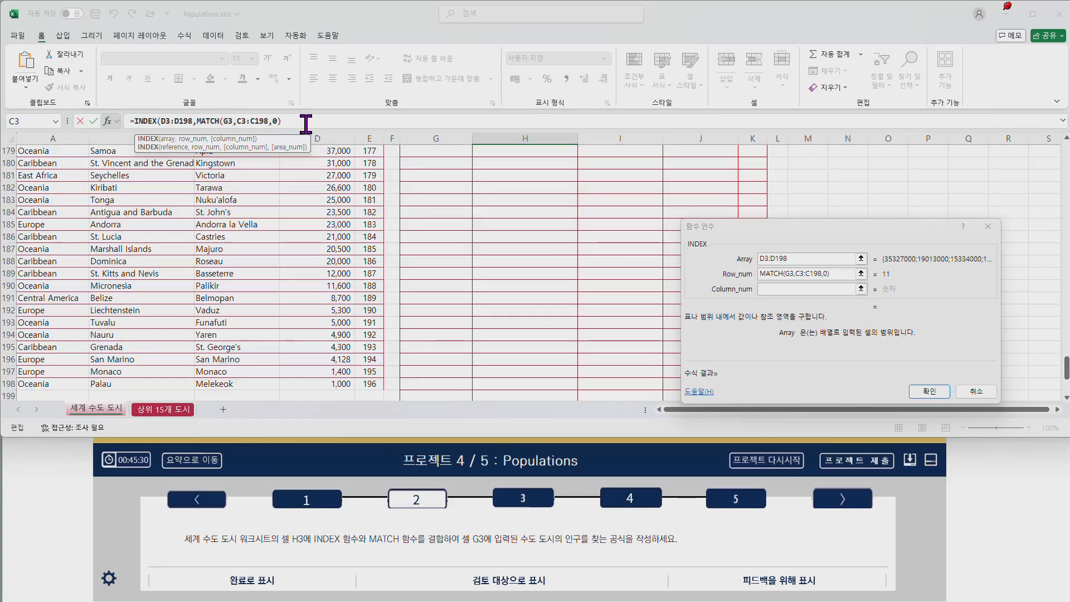
click(931, 391)
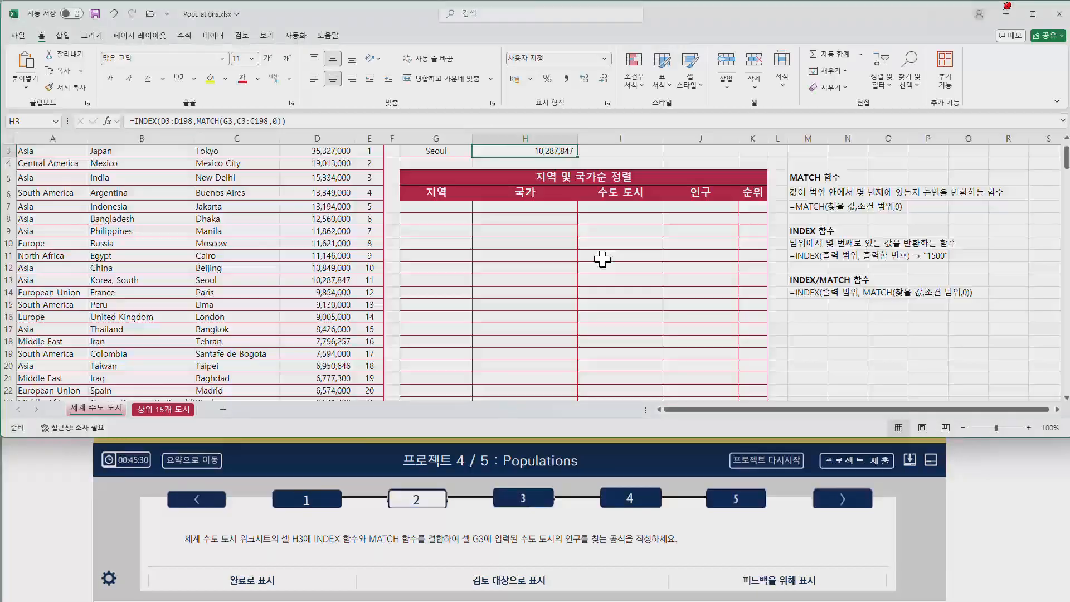
Change the capital in cell G3 to Paris and check the population formula in H3.
scroll(574, 173, up, 1)
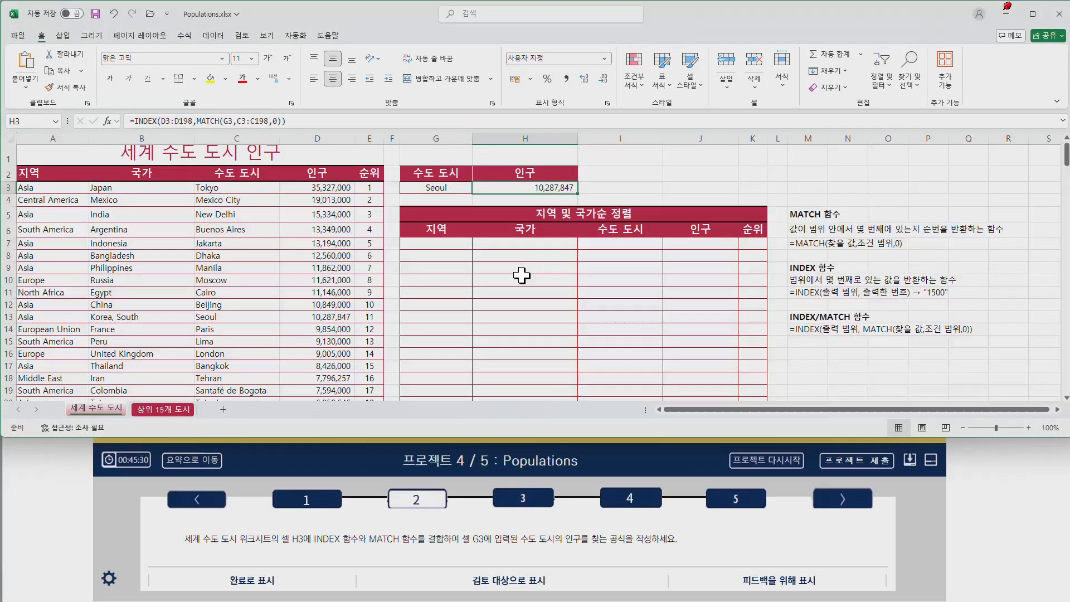
click(436, 188)
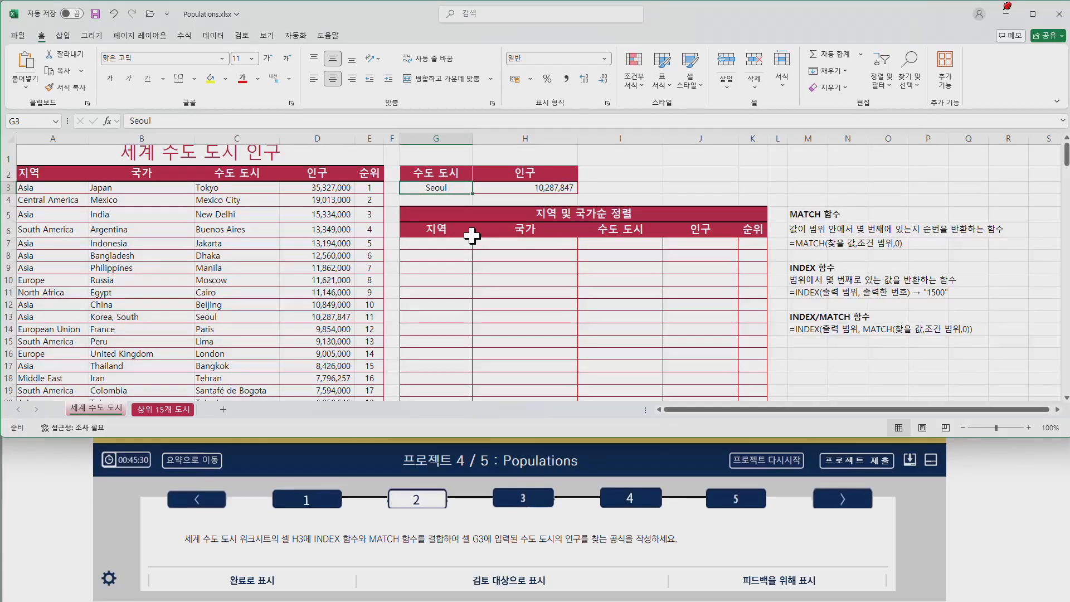
text(Paris)
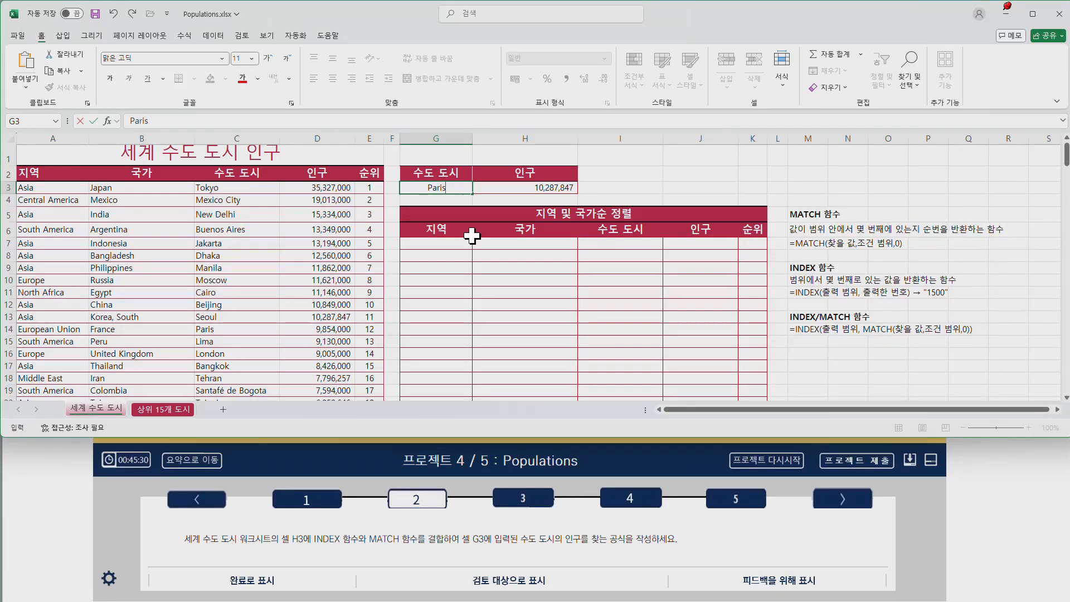
key(Return)
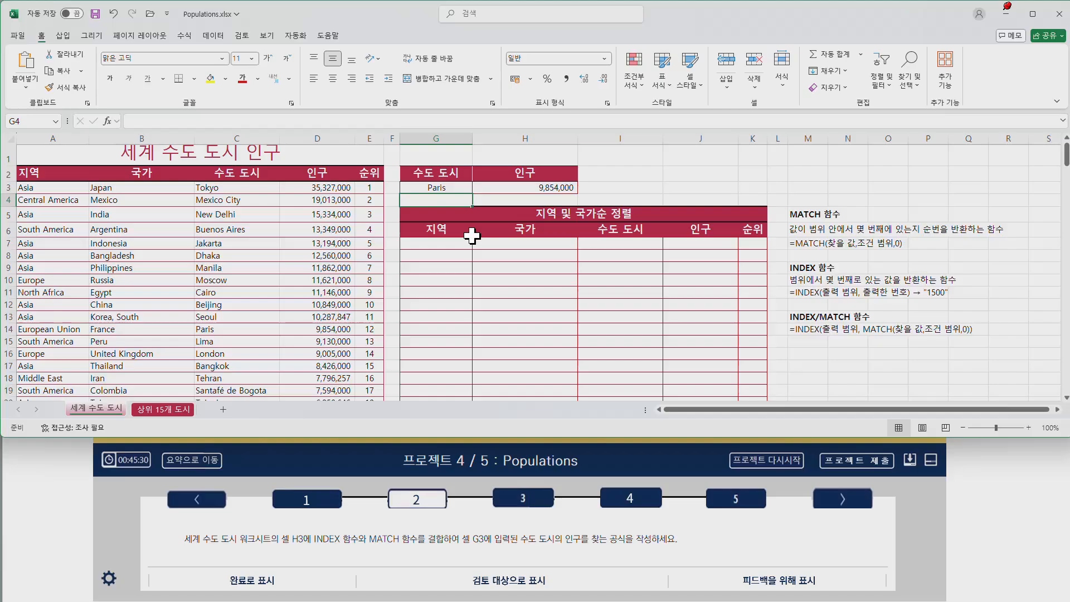
click(518, 189)
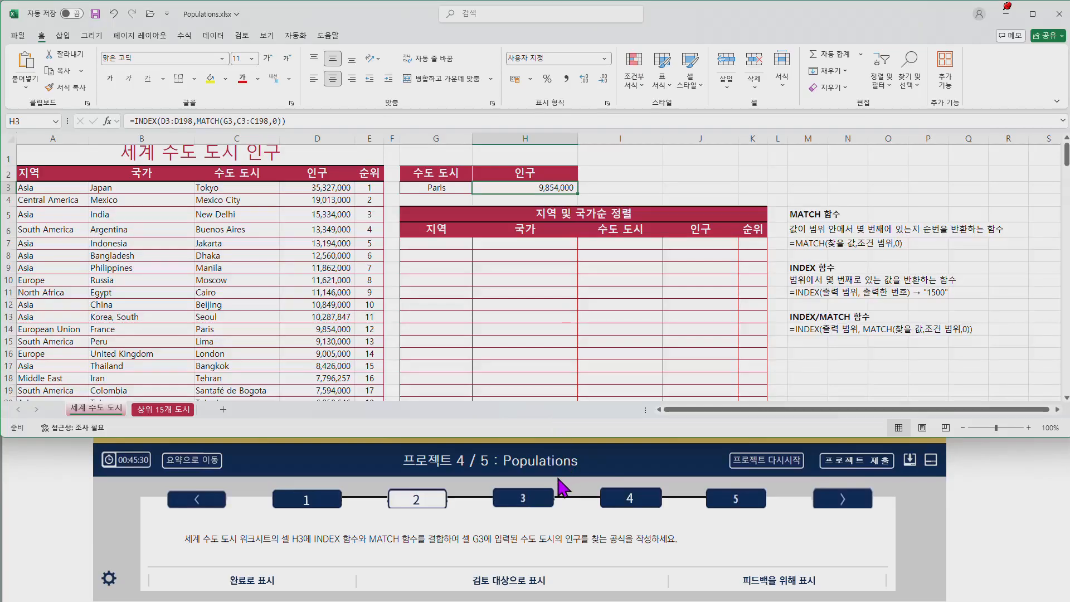
Open project task 3, start a SORTBY formula in cell G7 and bring up its function arguments.
click(523, 498)
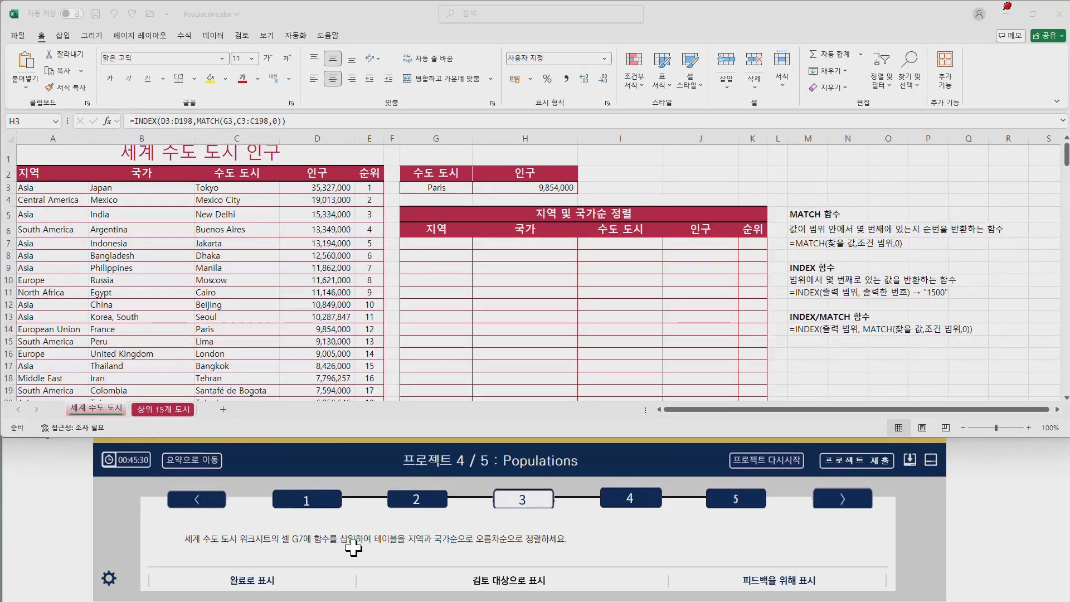
click(431, 241)
click(432, 244)
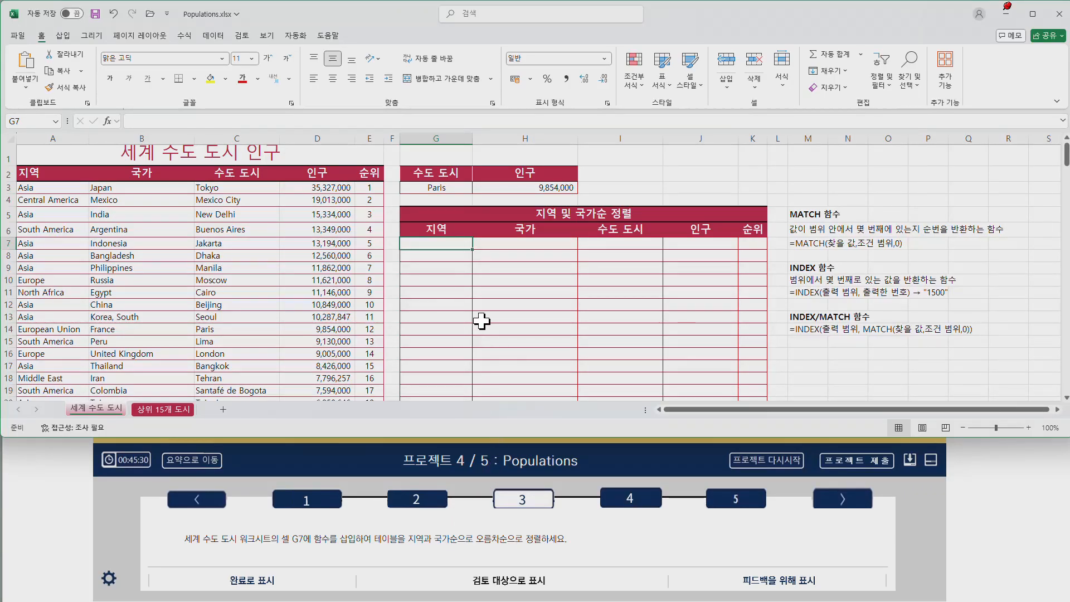
text(=sort)
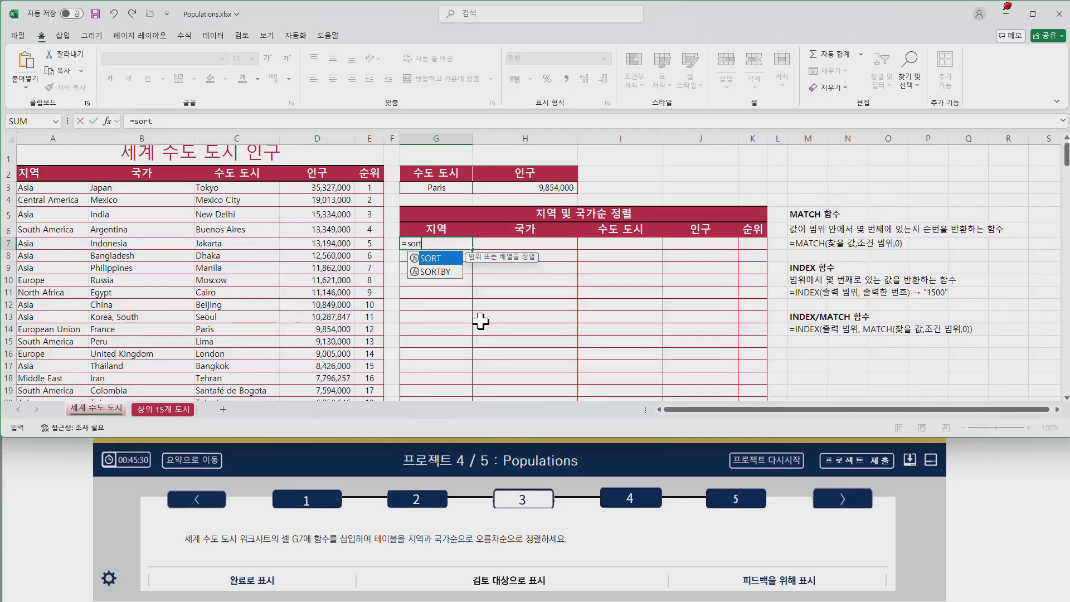
click(438, 272)
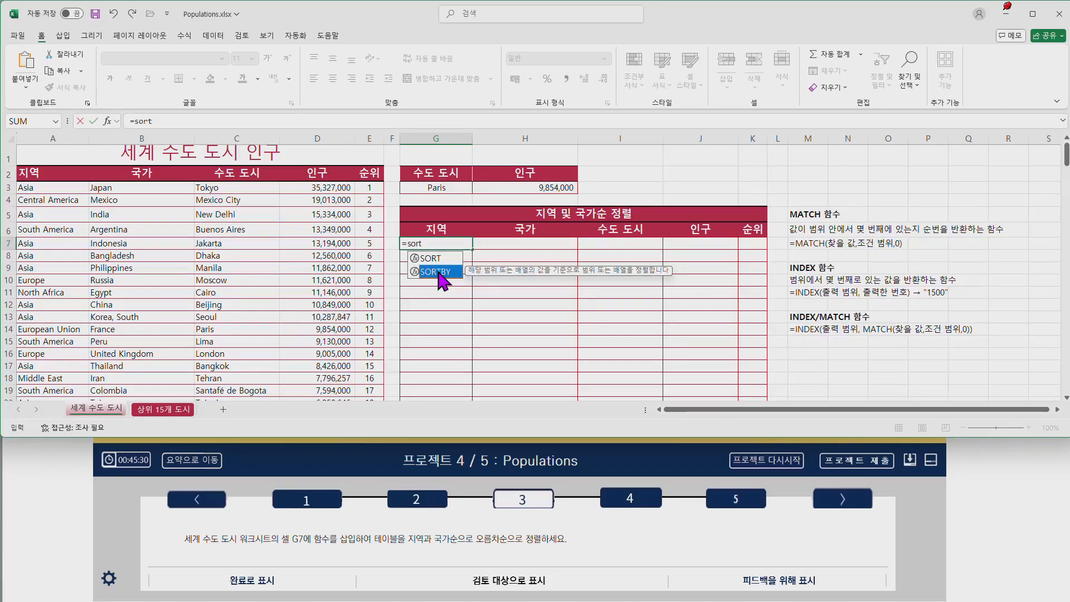
double_click(439, 274)
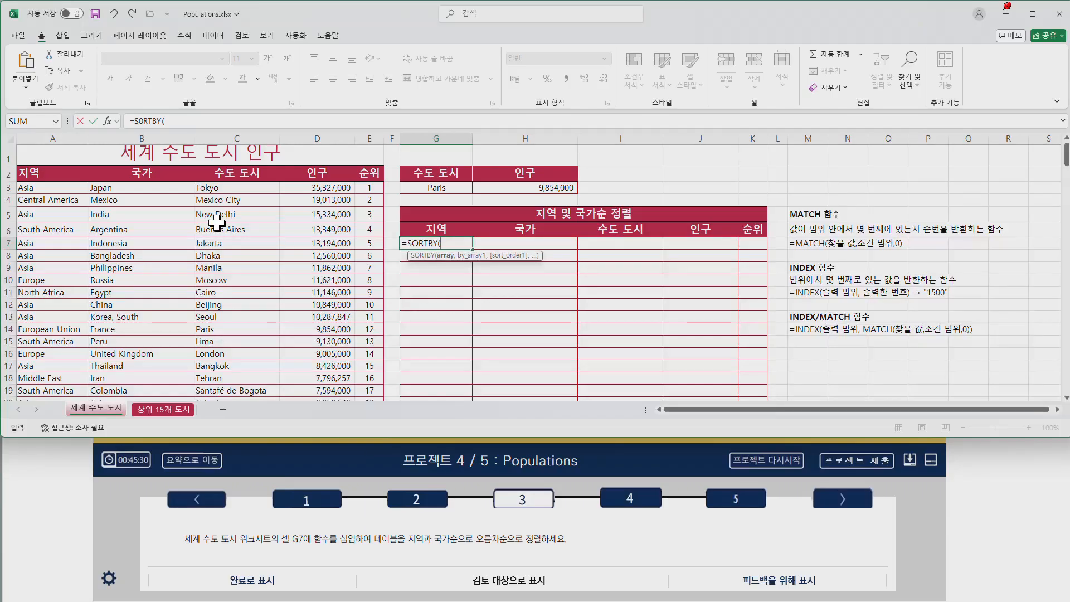
click(107, 121)
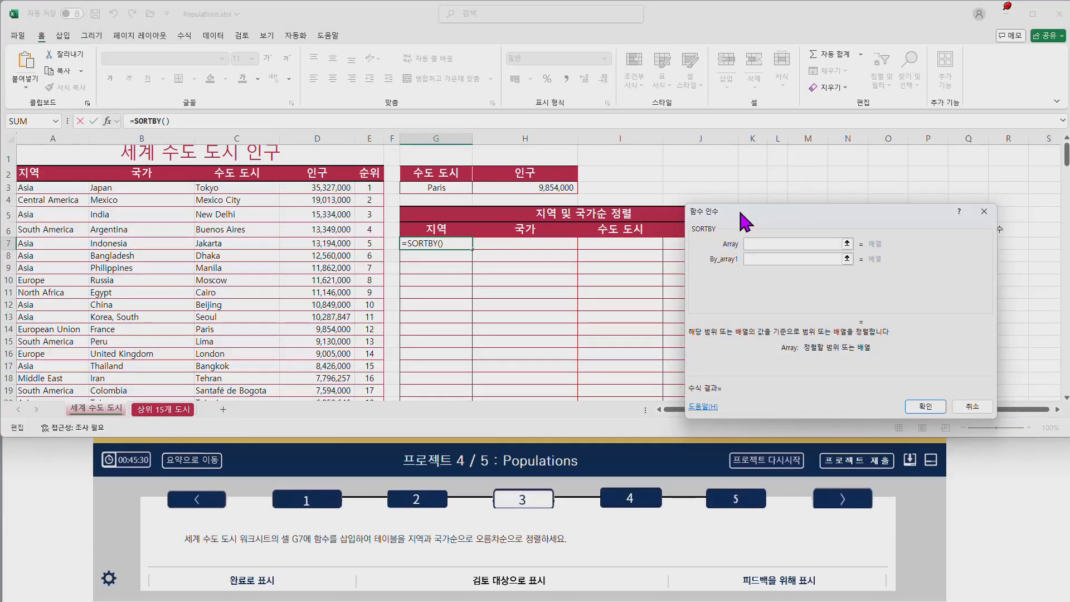
Move the function arguments dialog clear of the data and set the SORTBY array to A3:E198.
drag(744, 222, 621, 174)
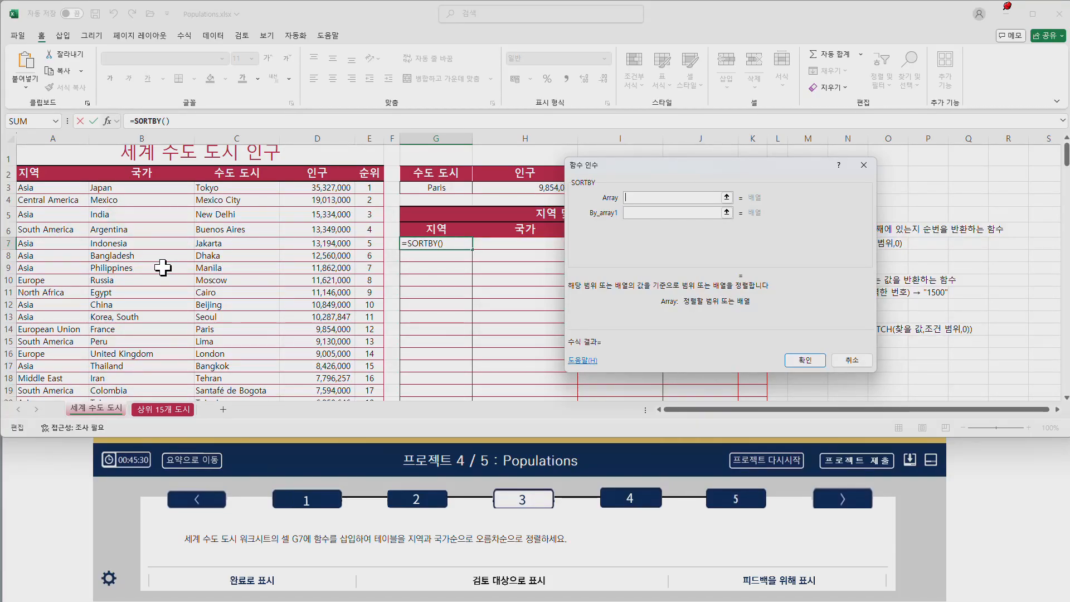
drag(666, 170, 676, 282)
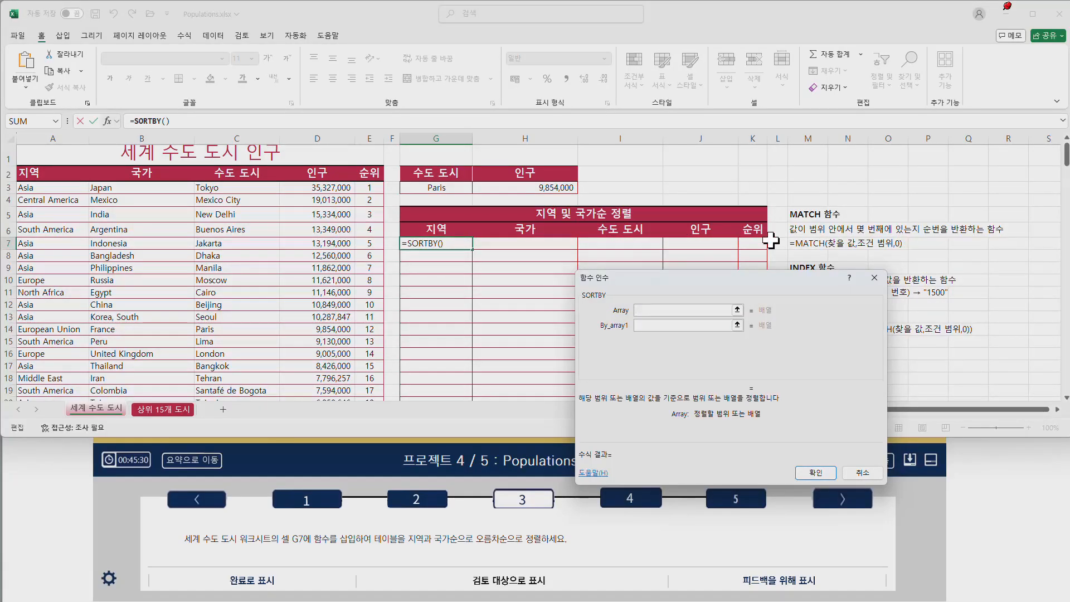
drag(705, 292, 703, 269)
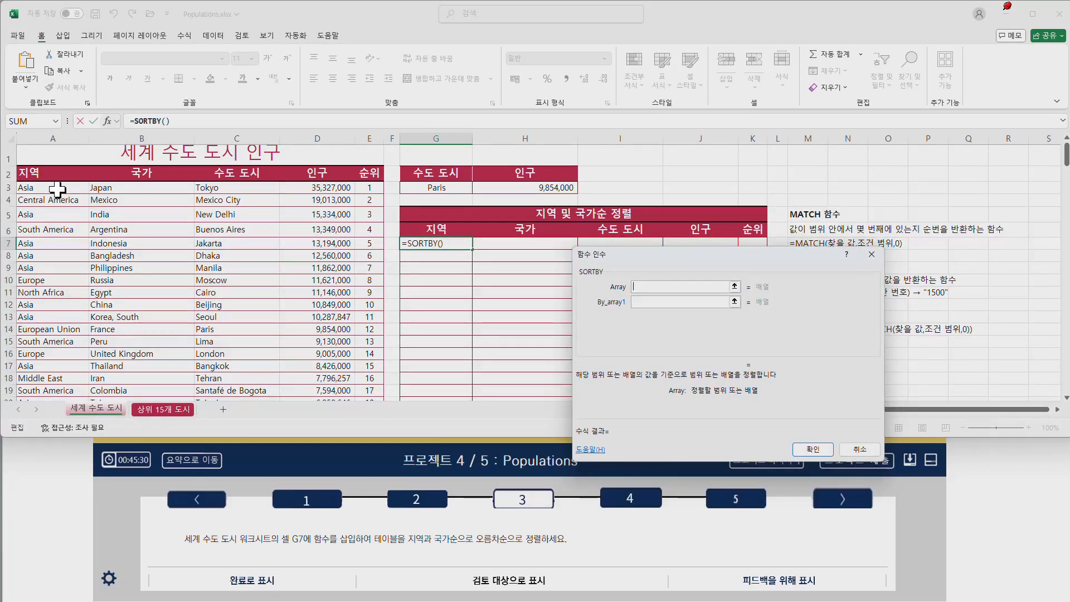
drag(42, 189, 357, 193)
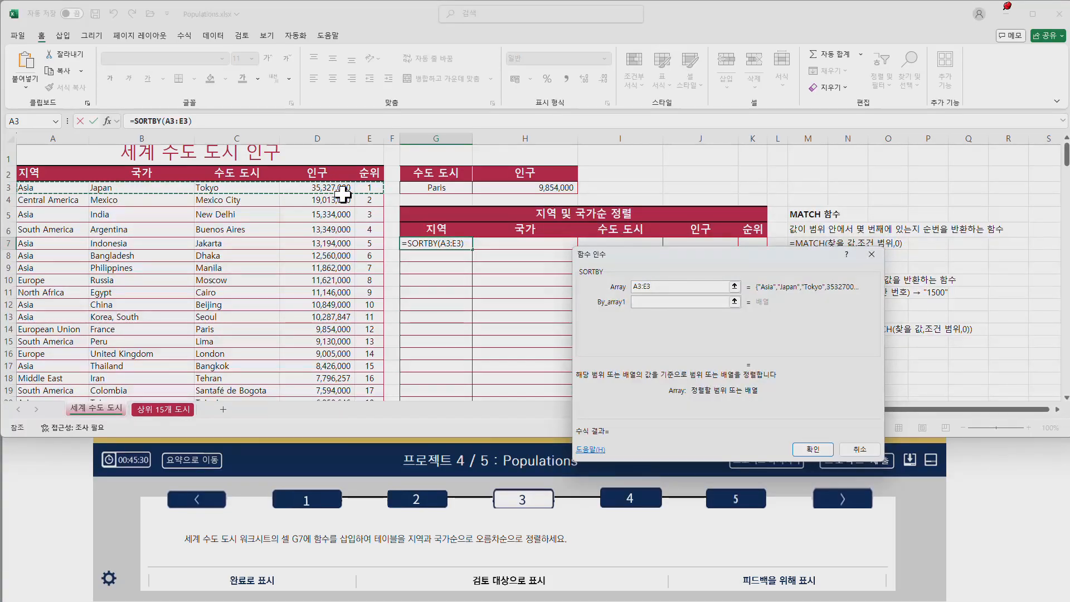
key(ctrl+shift+Down)
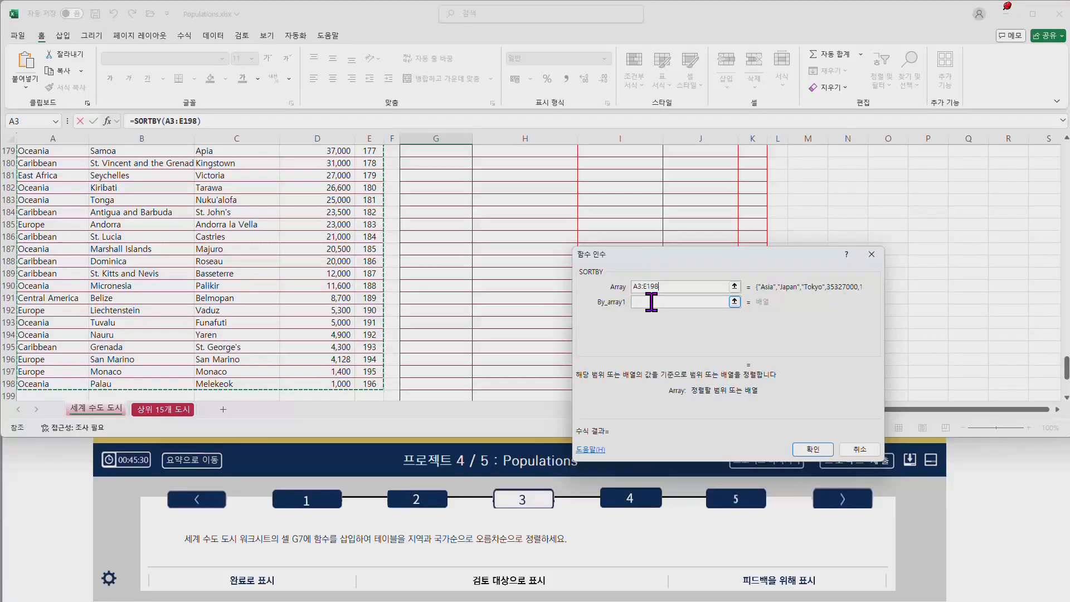
Set the first SORTBY key to the region range A3:A198 with sort order 1.
drag(1066, 372, 1055, 156)
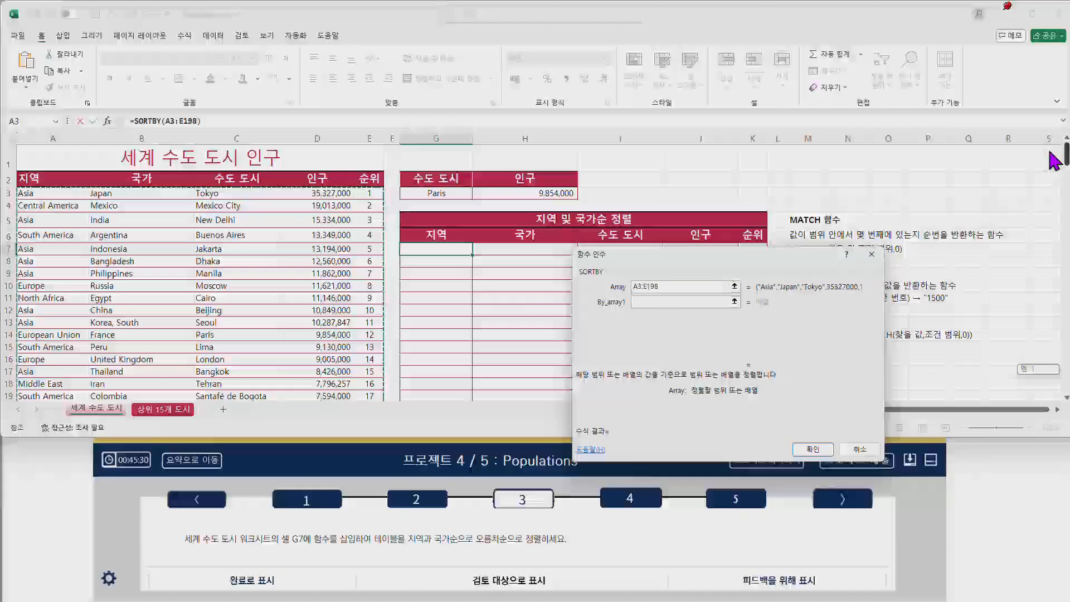
click(653, 301)
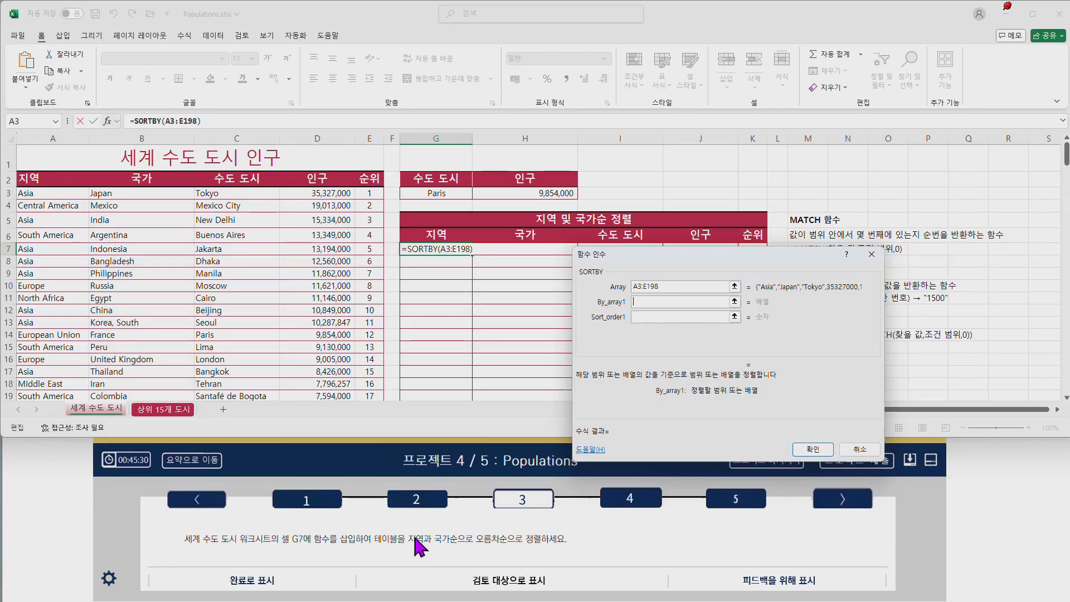
click(55, 192)
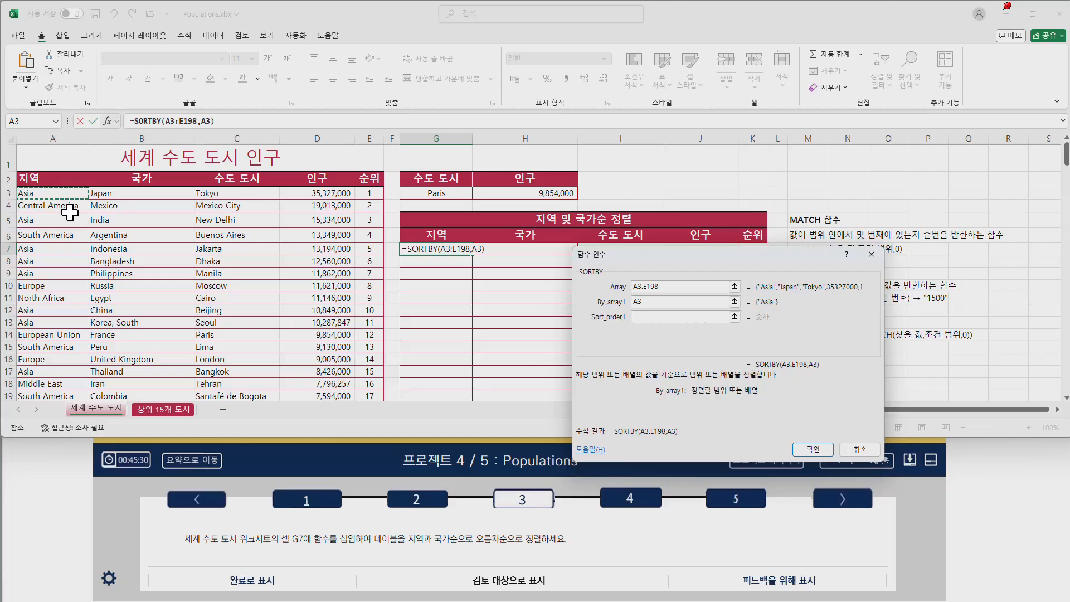
key(ctrl+shift+Down)
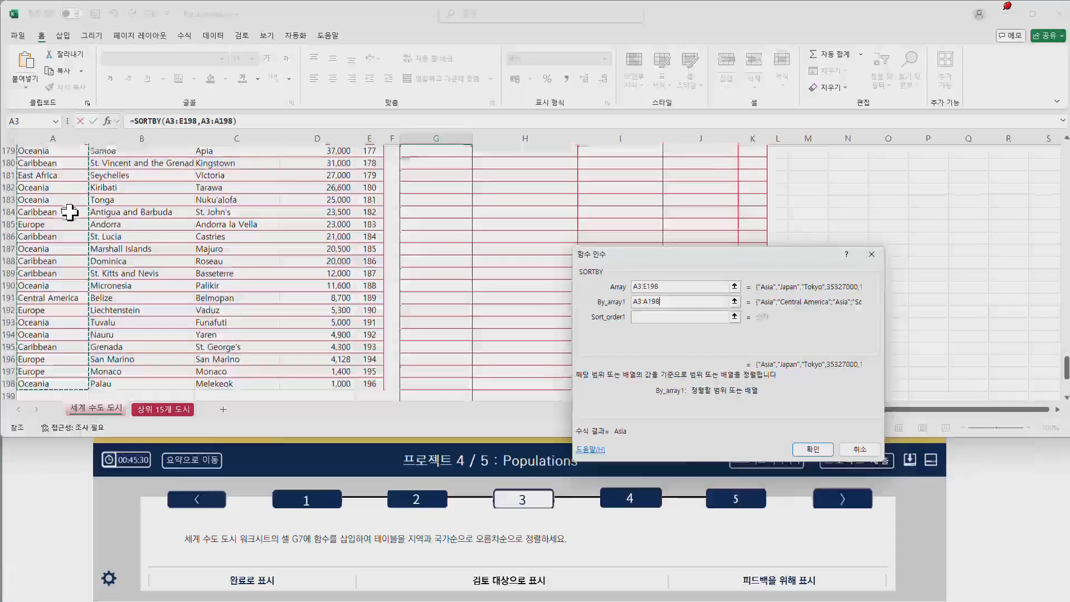
click(647, 315)
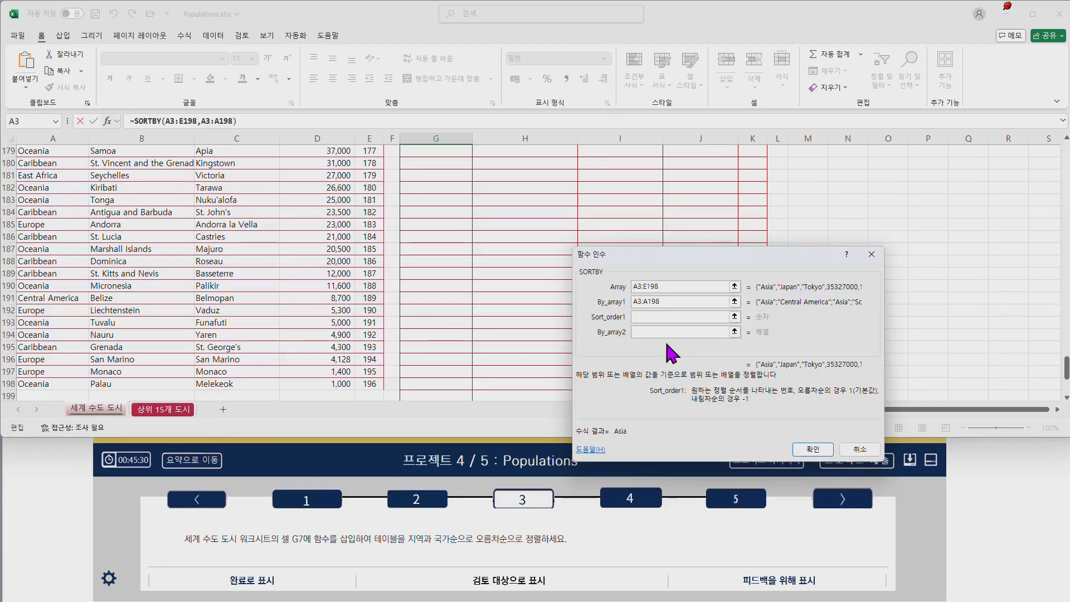
text(1)
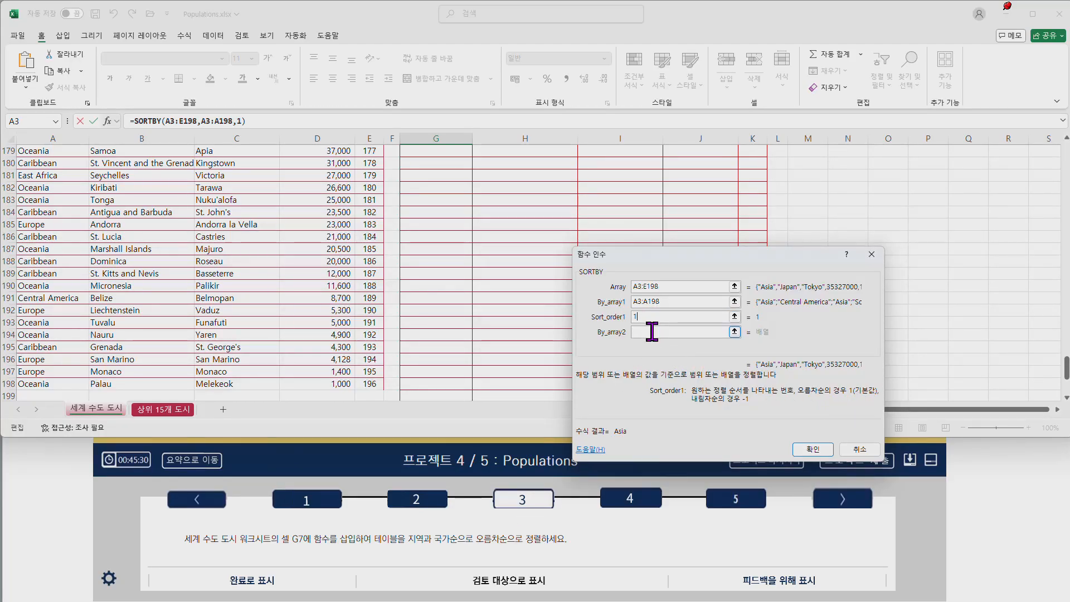
Set the second SORTBY key to the country range B3:B198.
click(652, 333)
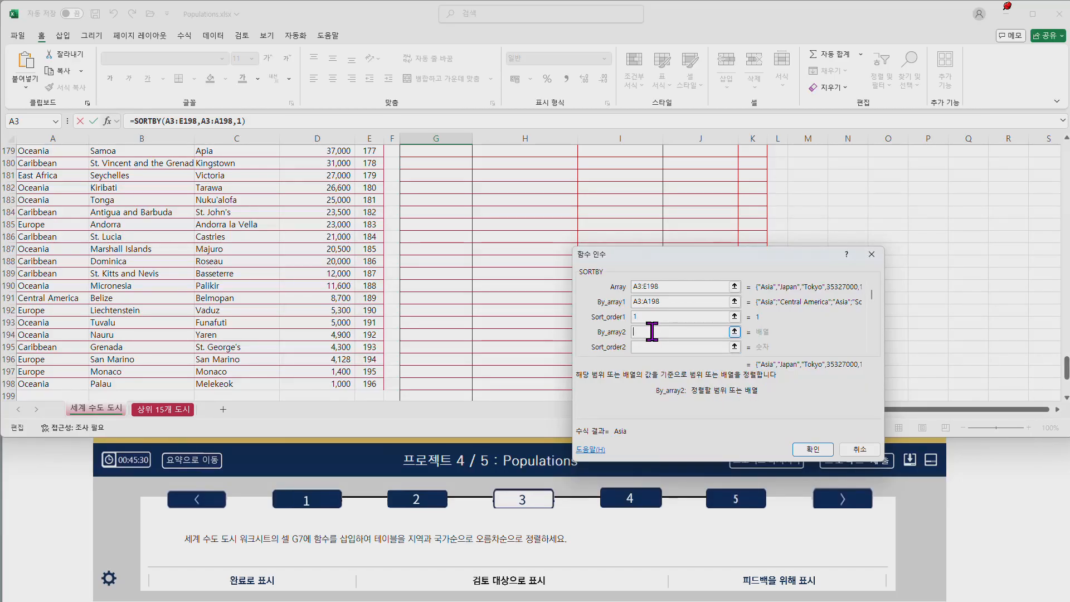
drag(1066, 369, 1066, 148)
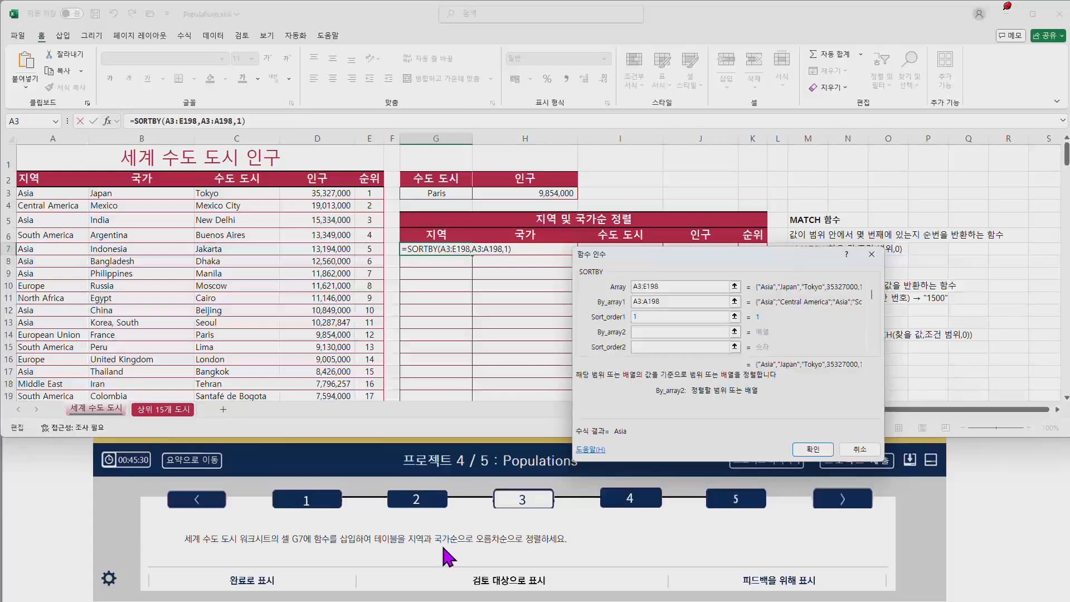
click(144, 193)
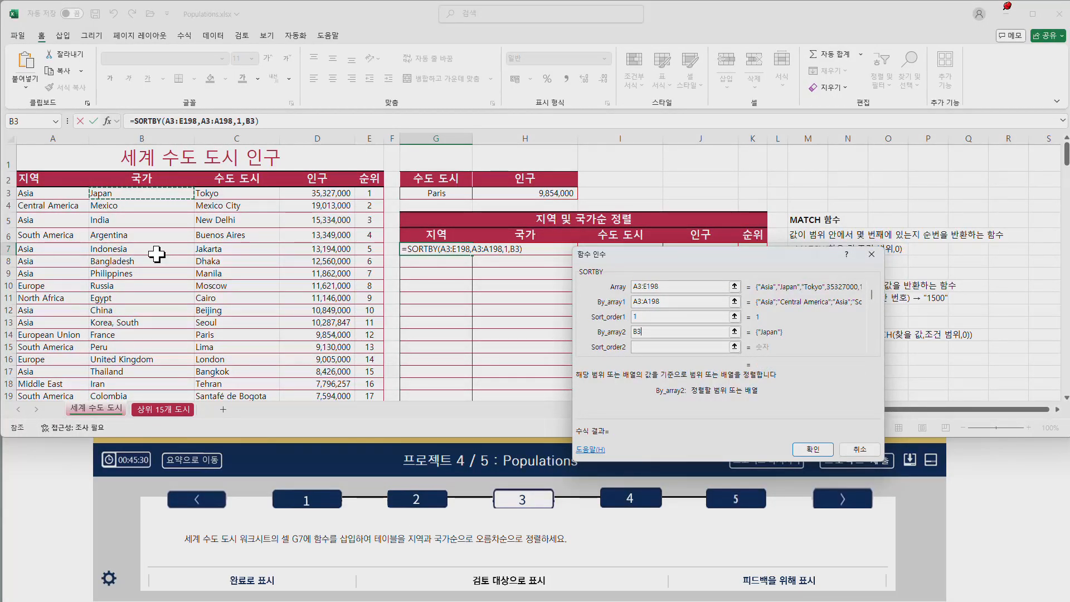
key(ctrl+shift+Down)
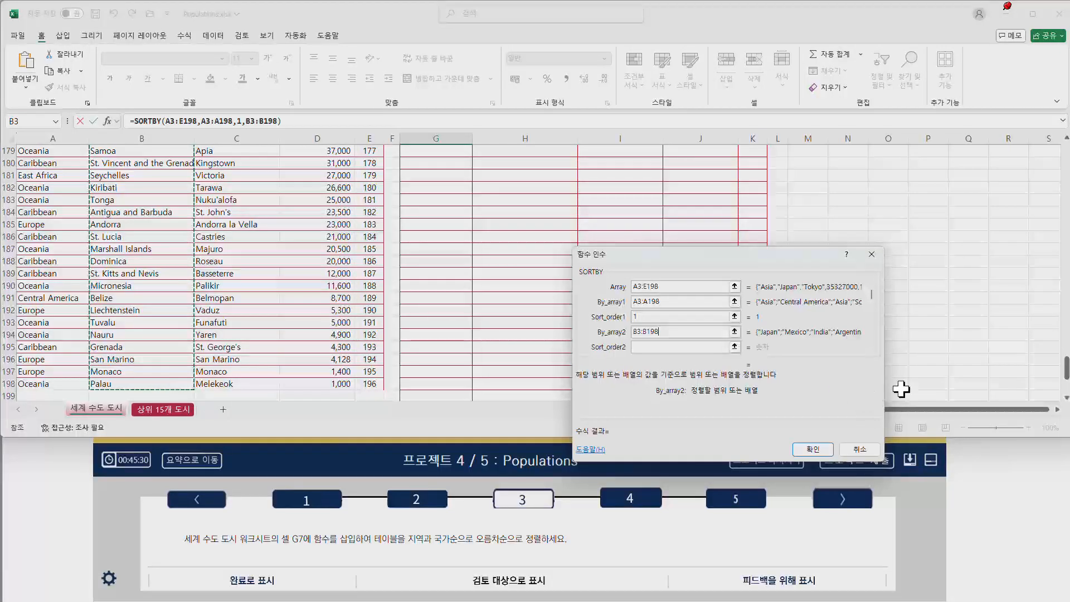
Set the sort order of the second SORTBY key to 1 and finish the formula in G7.
drag(1065, 369, 1066, 155)
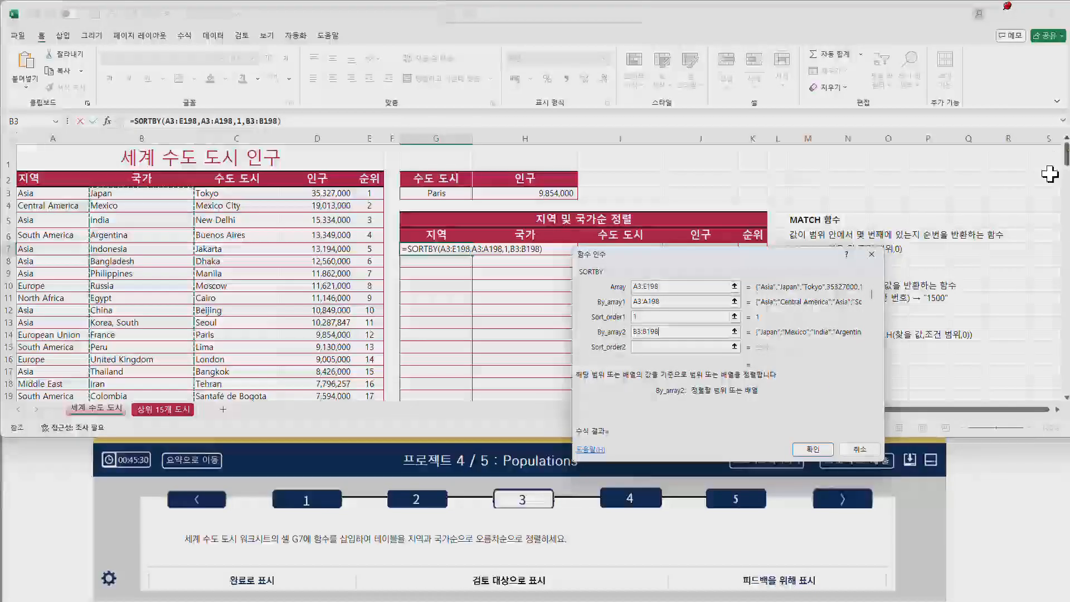
click(653, 347)
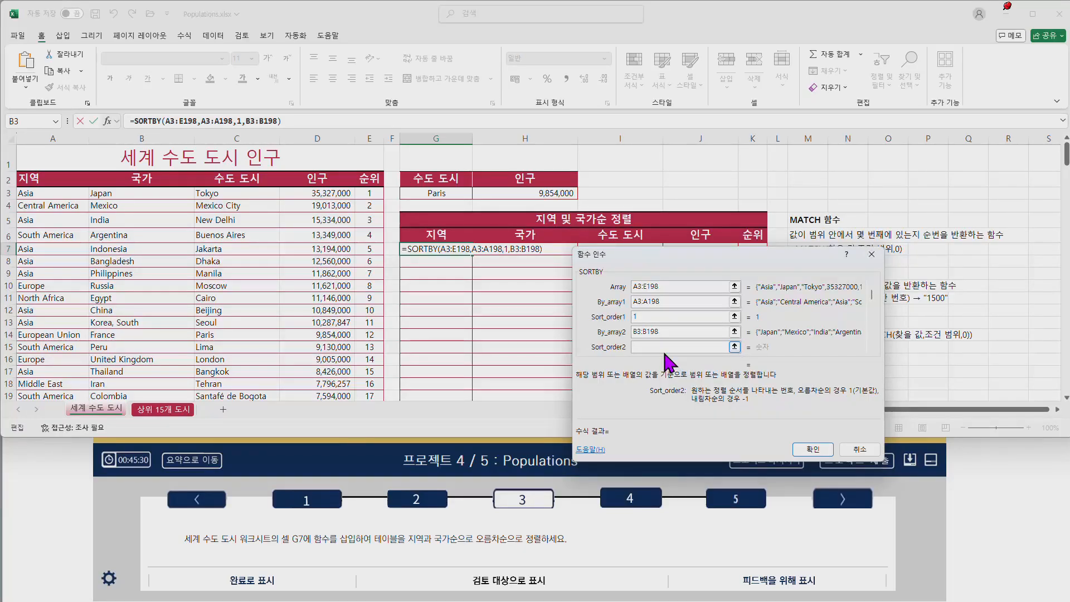
text(1)
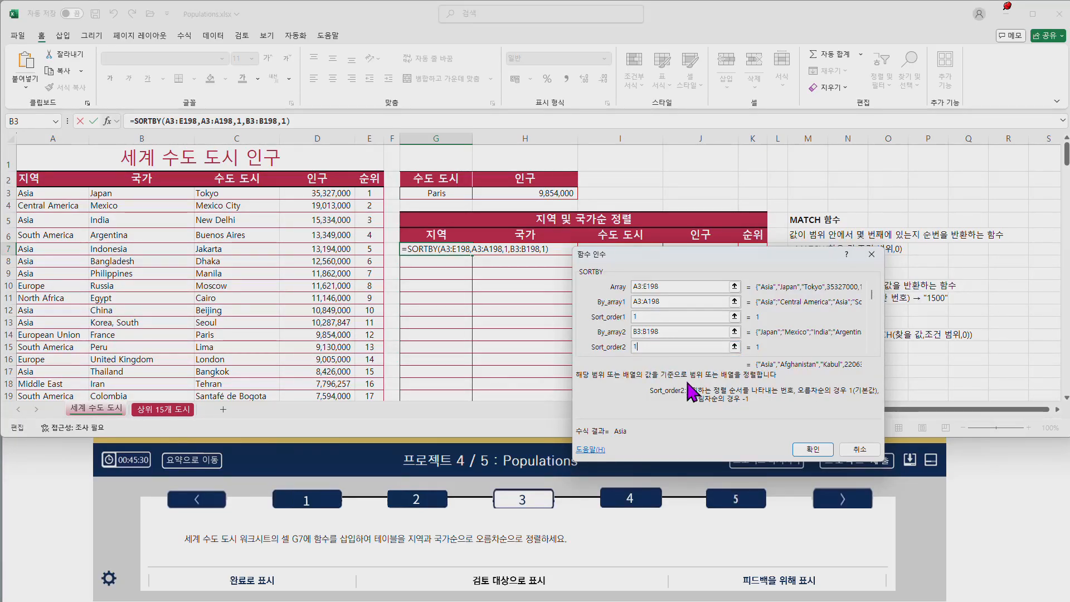
click(811, 448)
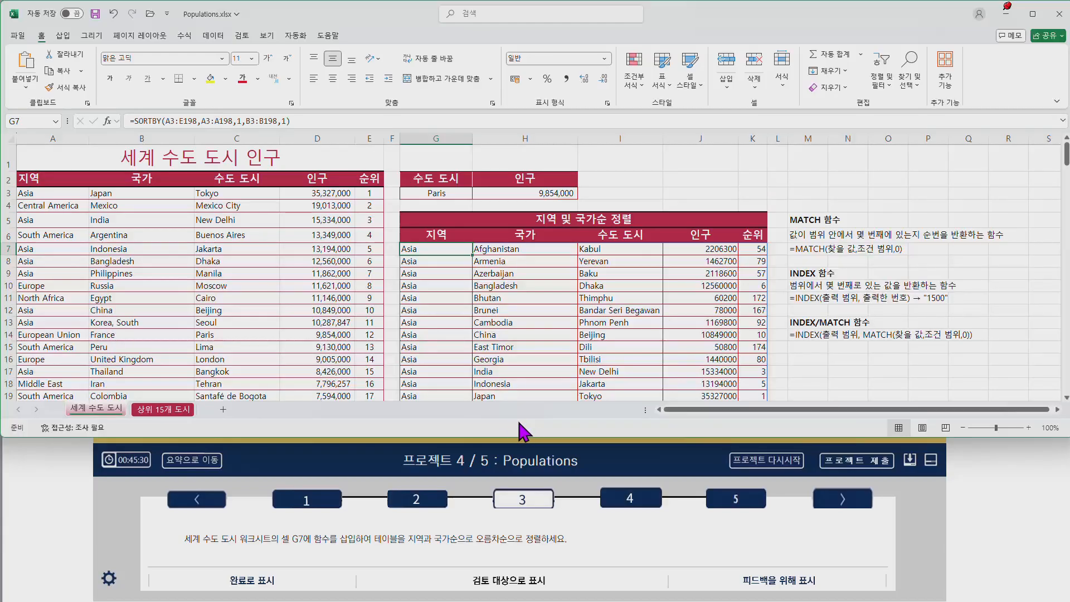
Open project task 4 and compare the pivot table on the 상위 15개 도시 sheet with the source table on 세계 수도 도시.
click(630, 498)
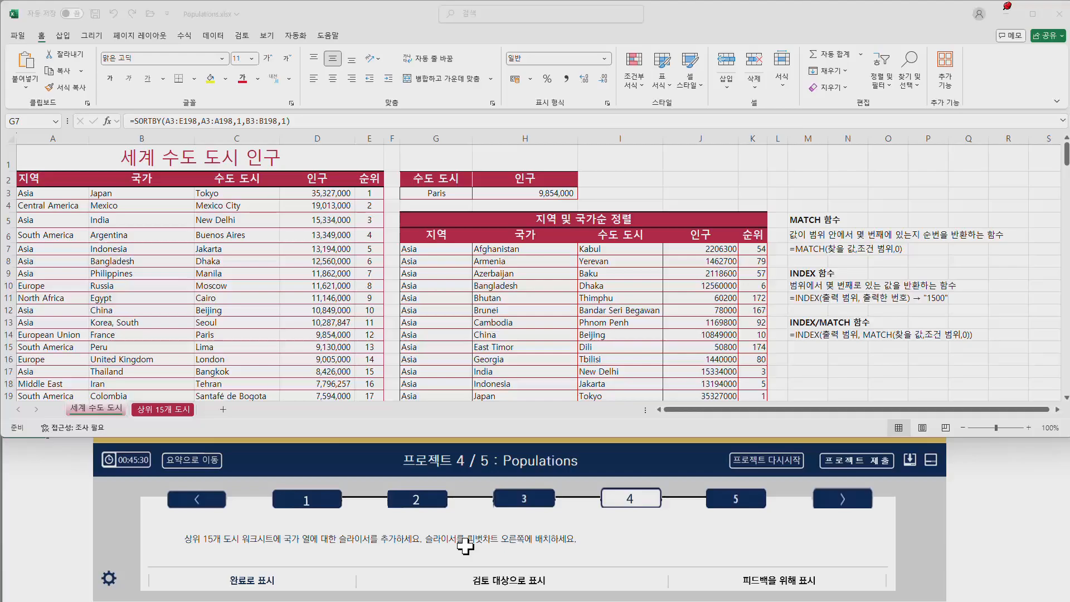
click(166, 410)
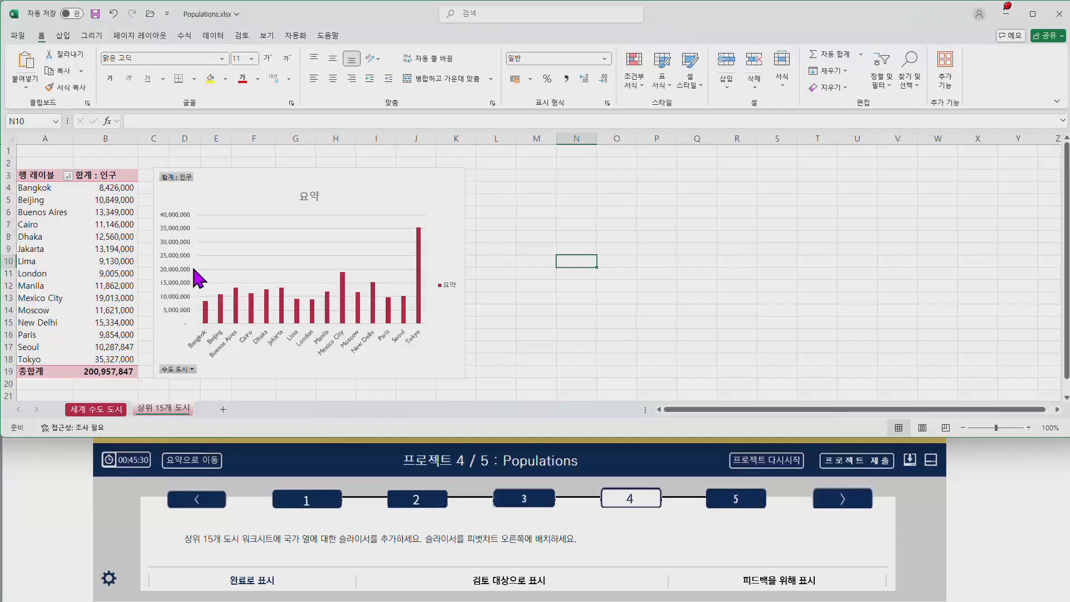
click(58, 227)
click(93, 239)
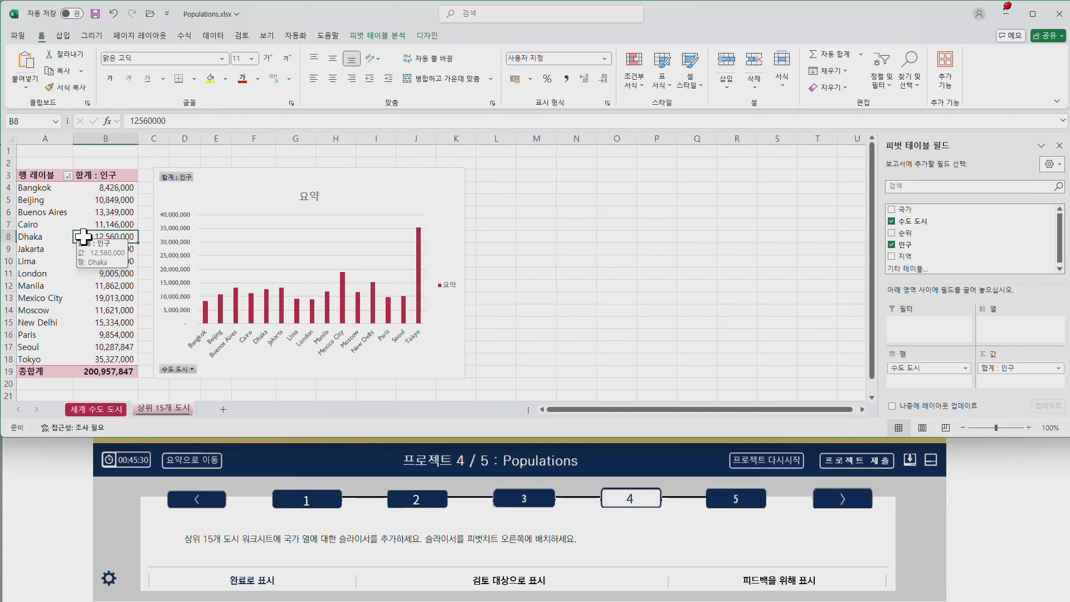
click(96, 409)
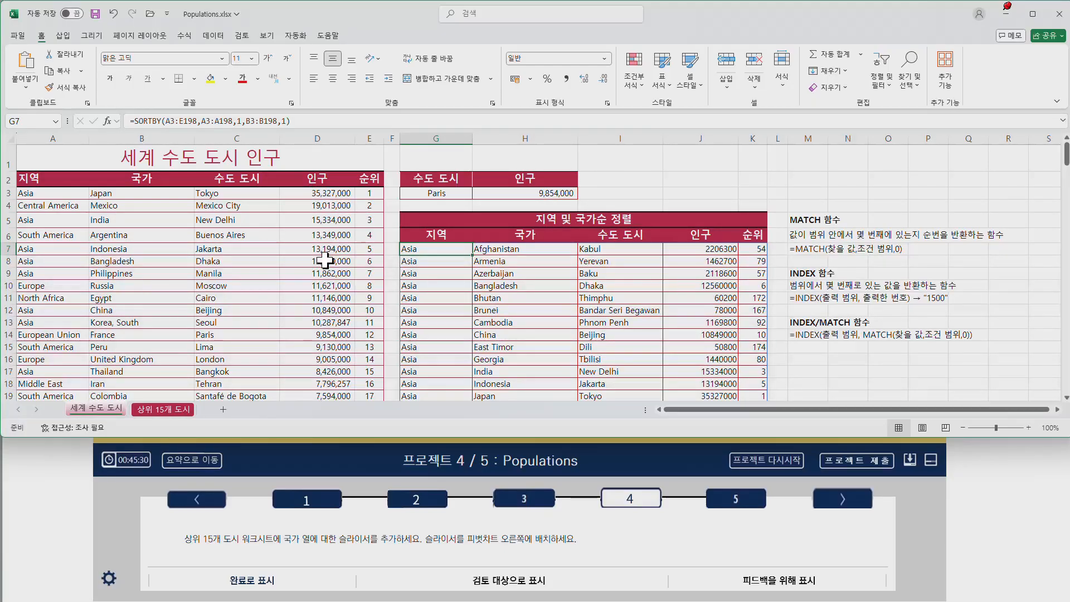
click(170, 409)
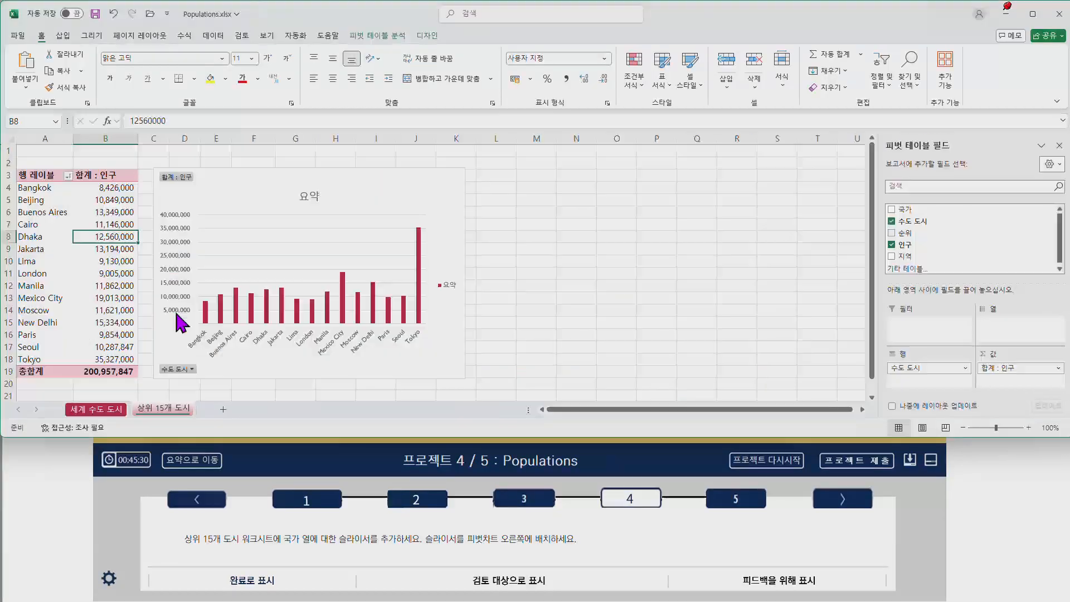
Insert a 국가 slicer for the city pivot table and place it to the right of the pivot chart.
click(72, 226)
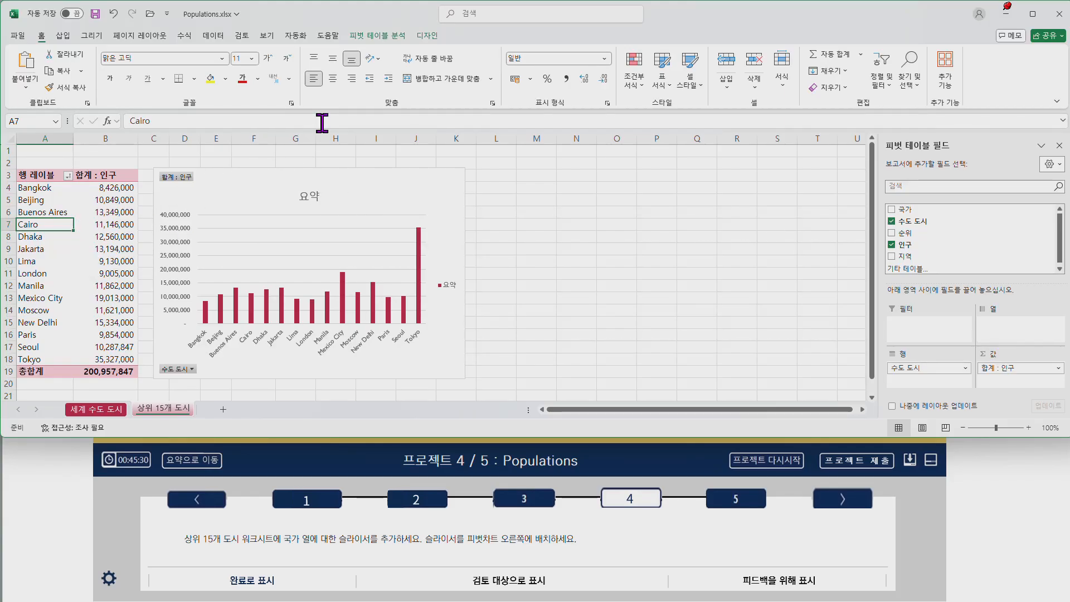
click(384, 39)
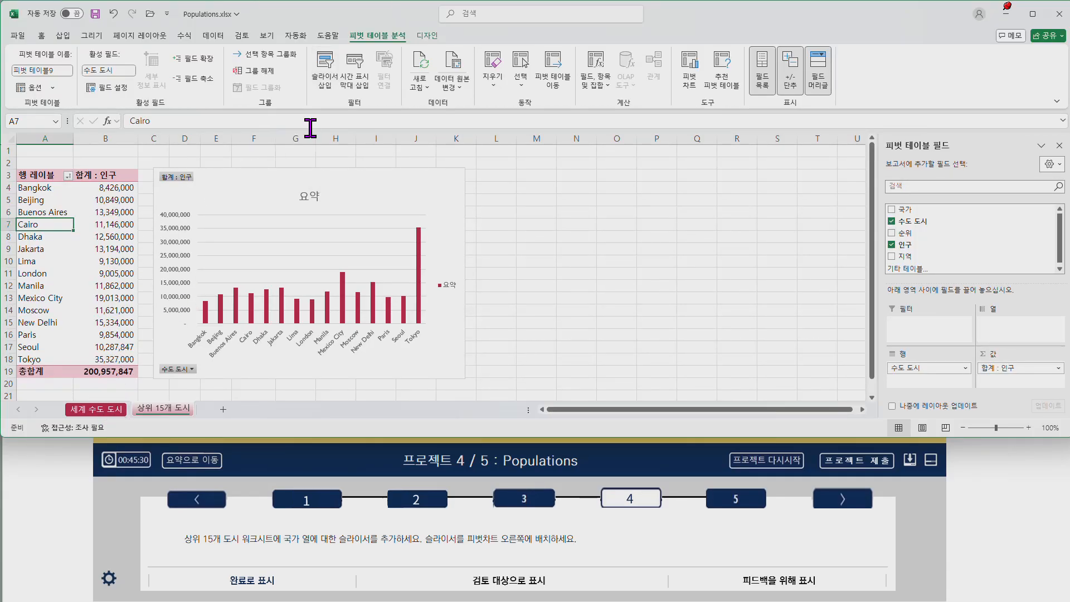
click(328, 83)
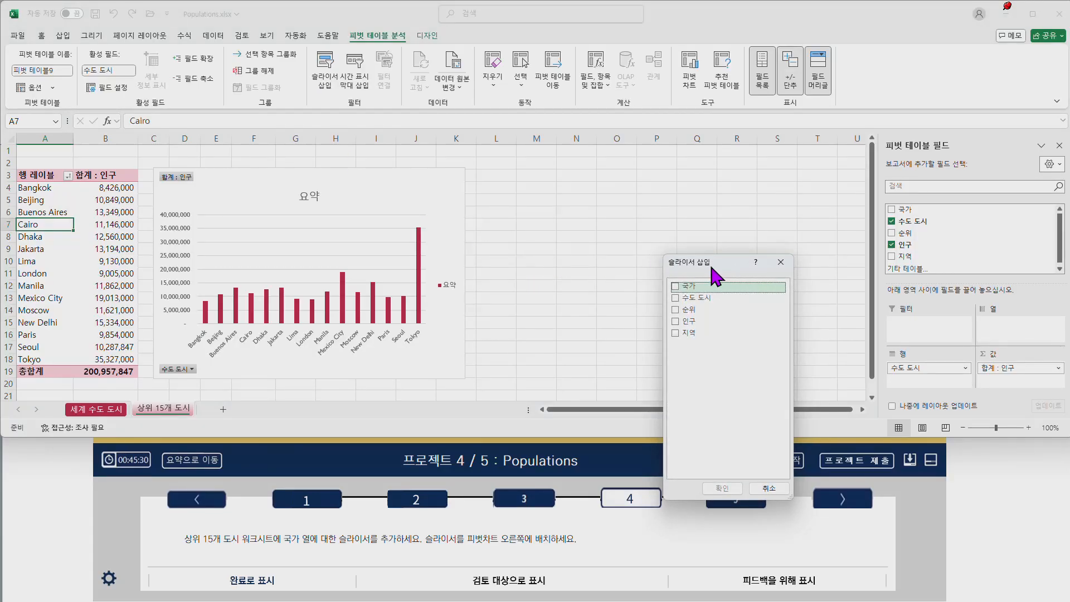
drag(712, 266, 580, 176)
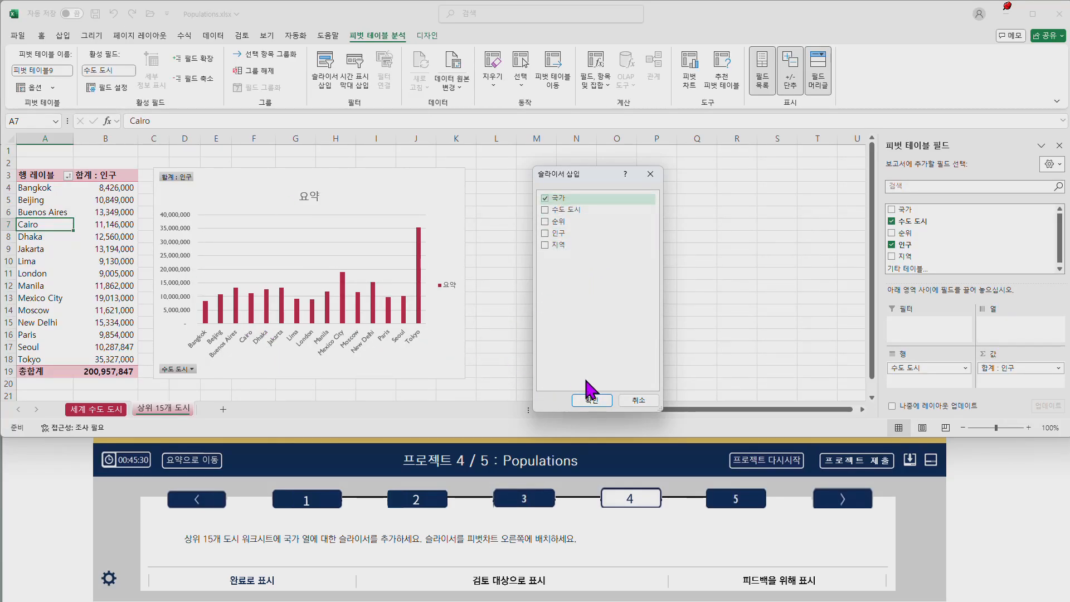
click(592, 400)
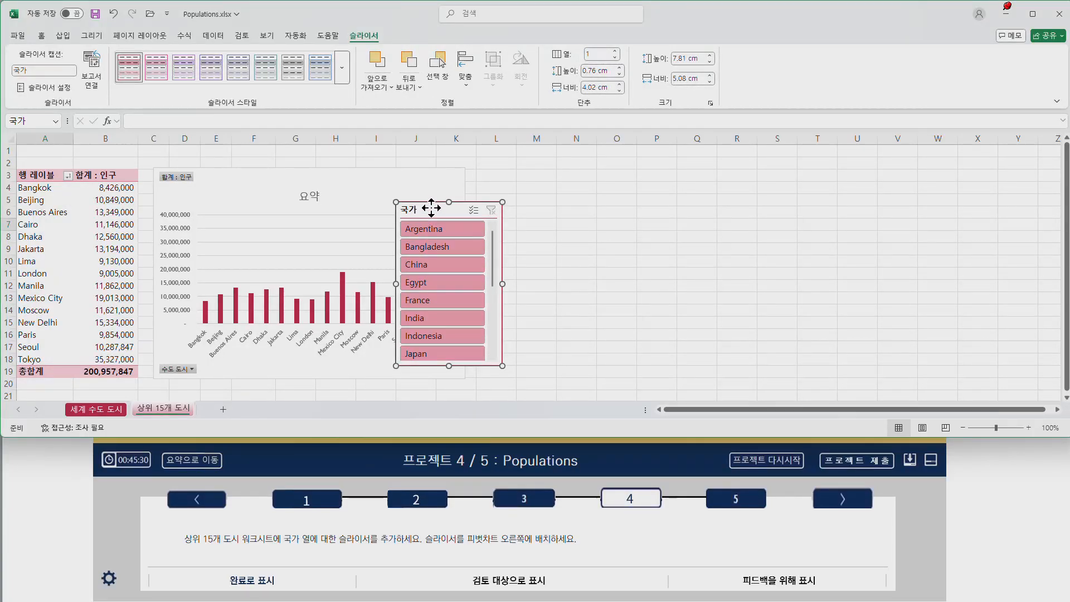
drag(432, 208, 519, 176)
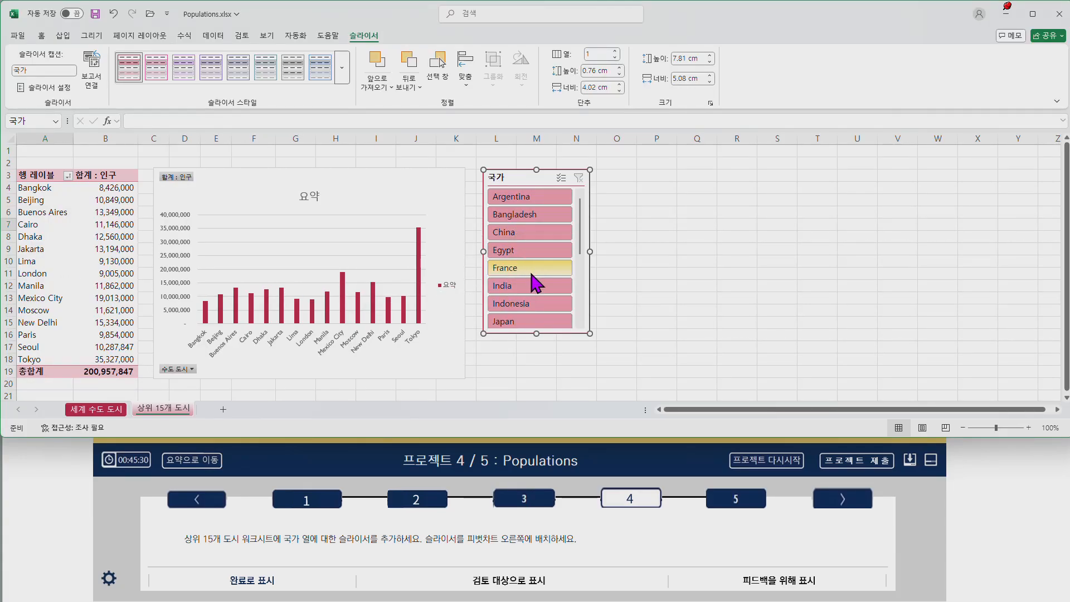
Try the 국가 slicer with Korea, South and Japan, and with Japan, Mexico and Philippines, and clear its filter.
scroll(543, 278, down, 2)
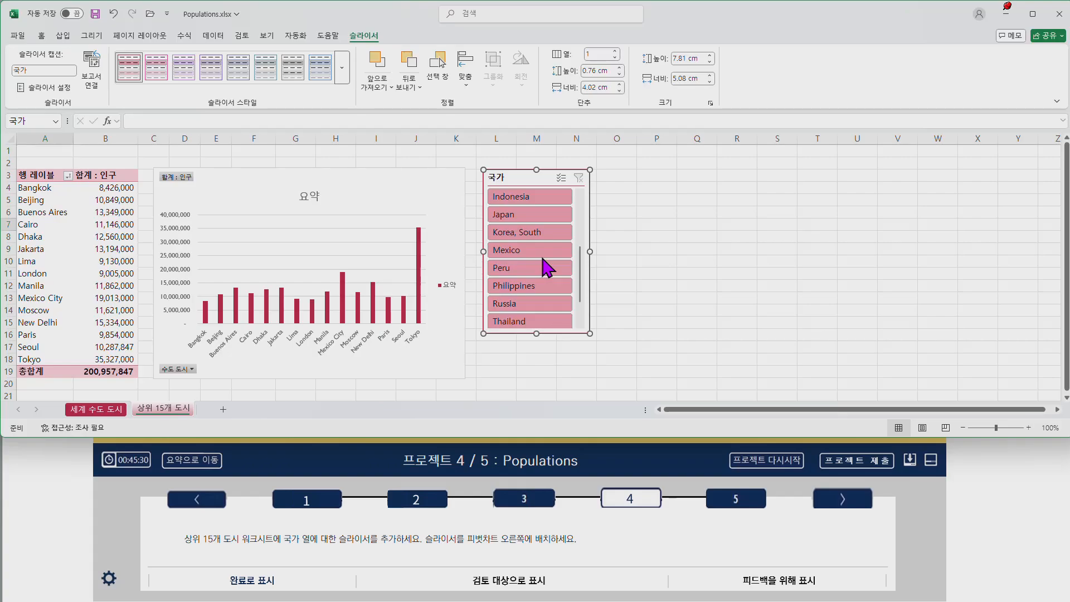
click(511, 233)
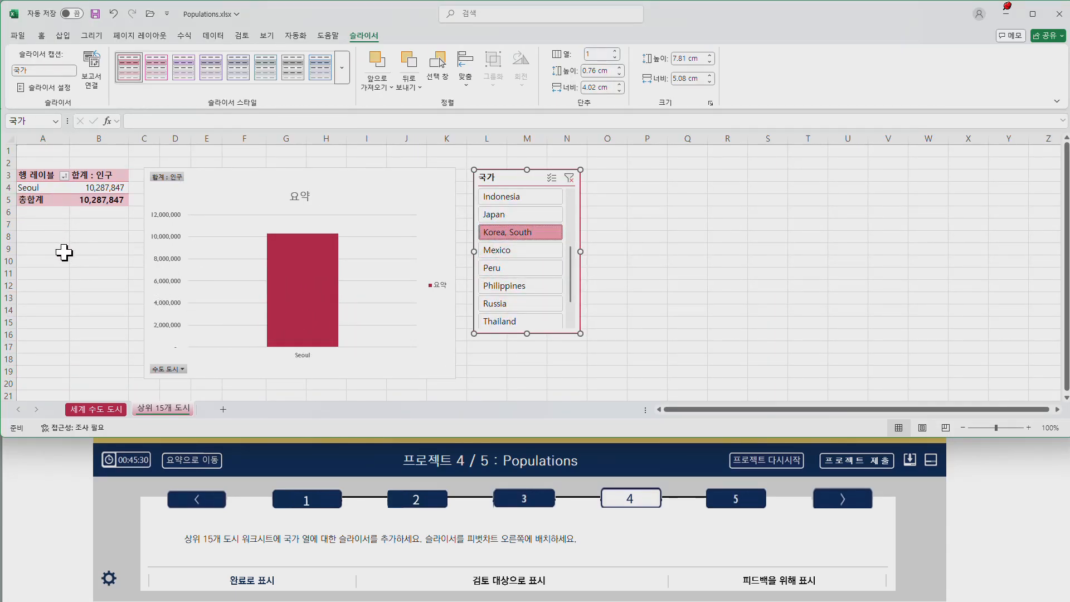
ctrl+click(502, 216)
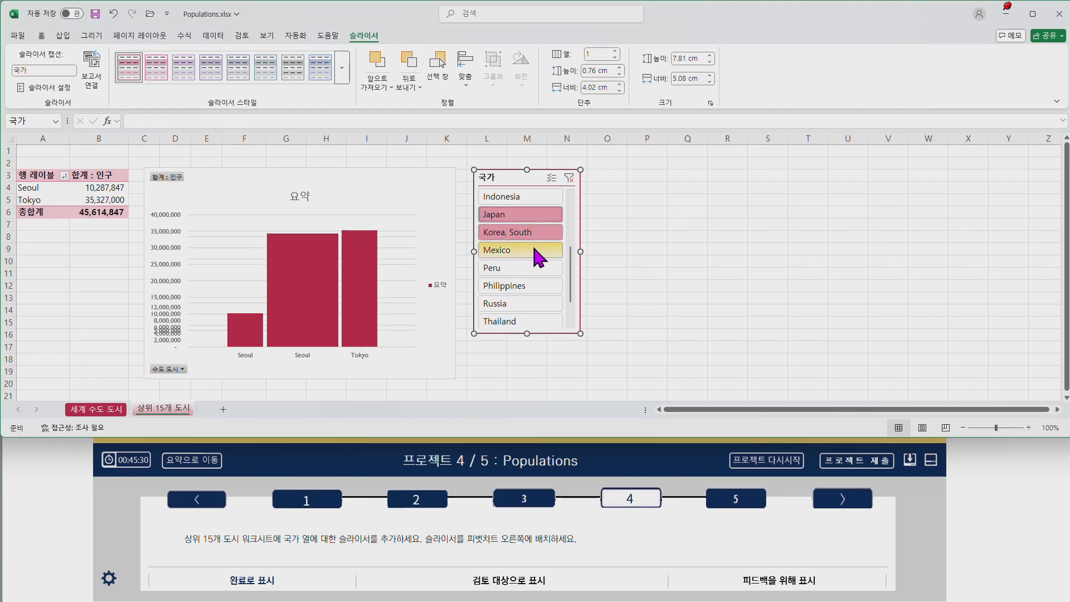
click(507, 215)
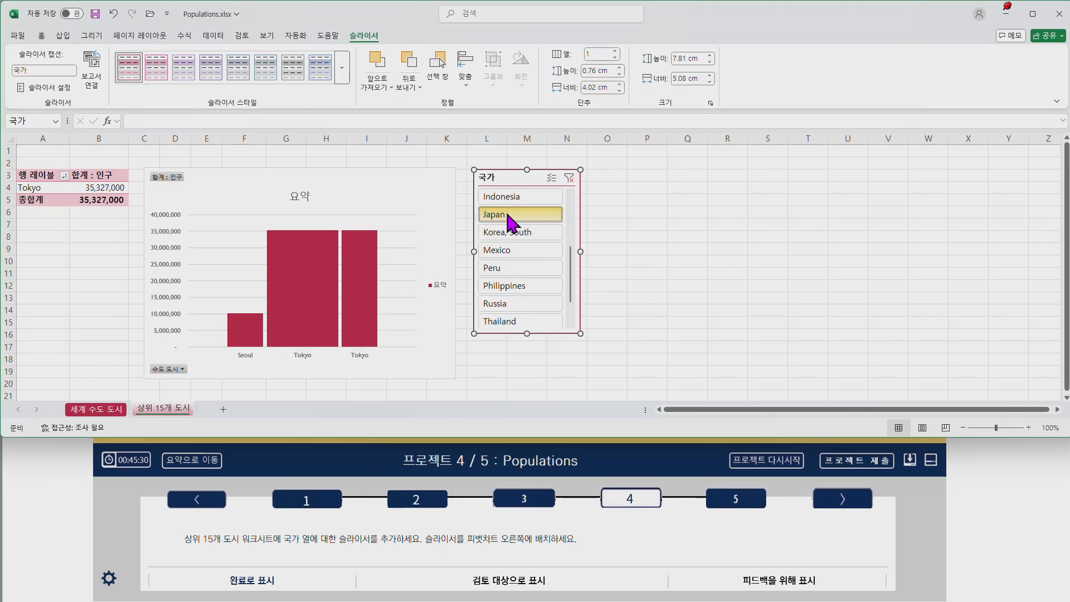
ctrl+click(506, 251)
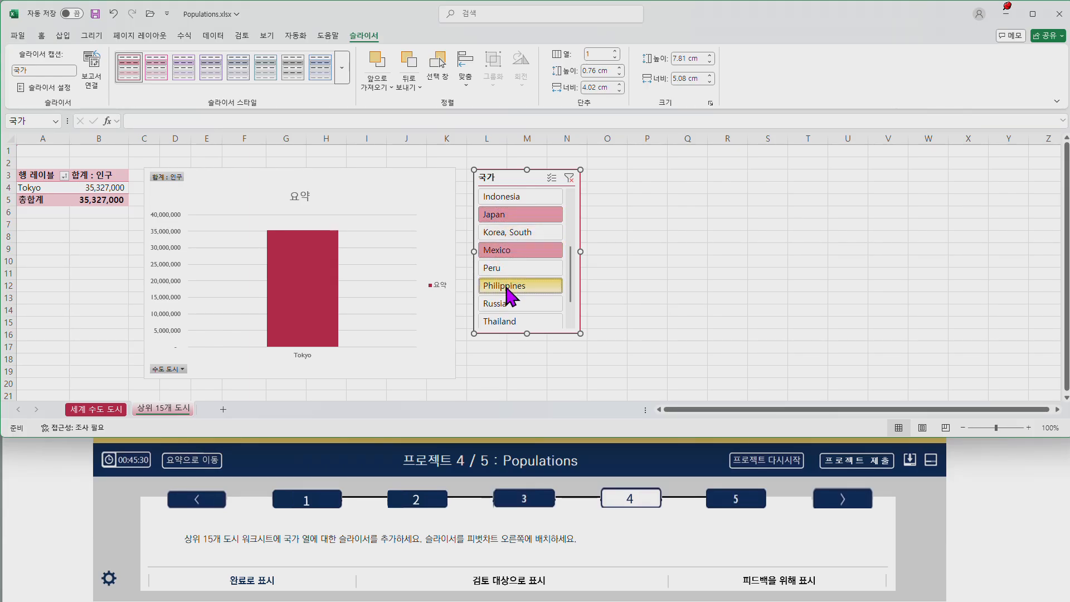
ctrl+click(506, 286)
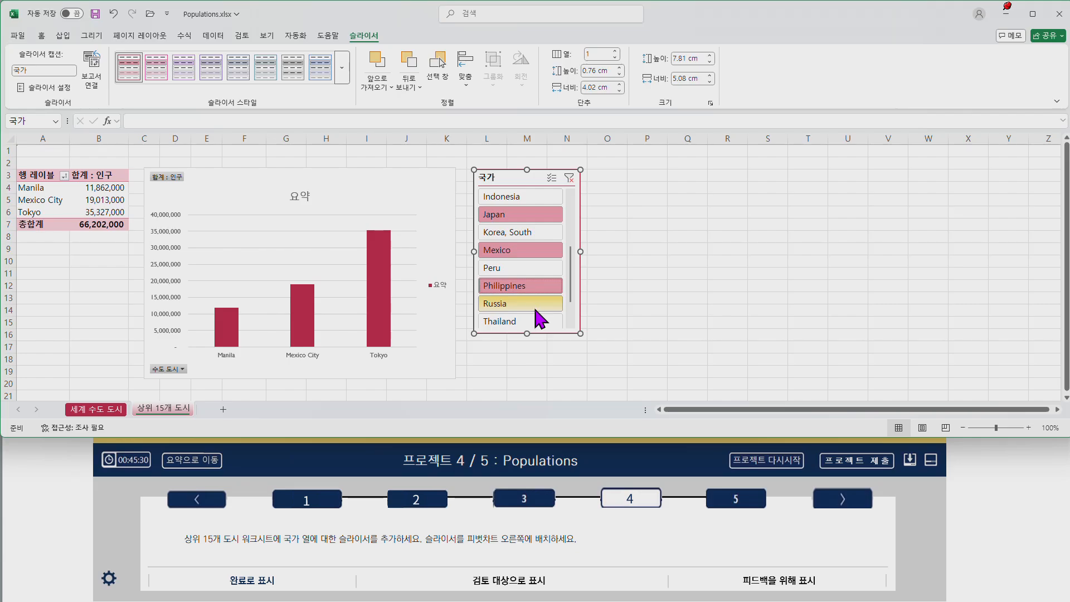
click(569, 178)
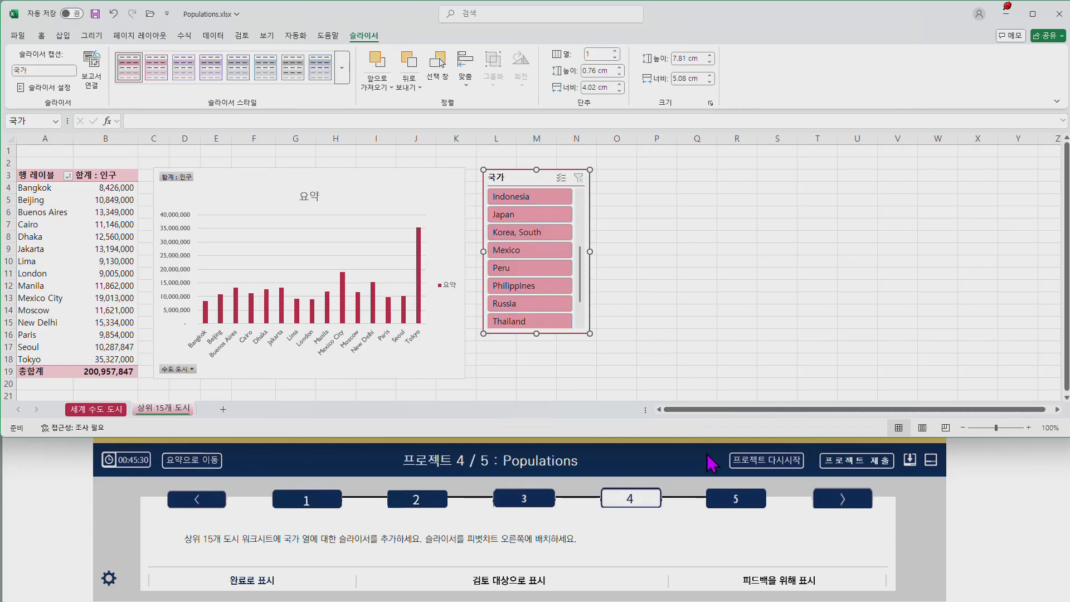
Open project task 5 and select the first population value in the city pivot table.
click(736, 506)
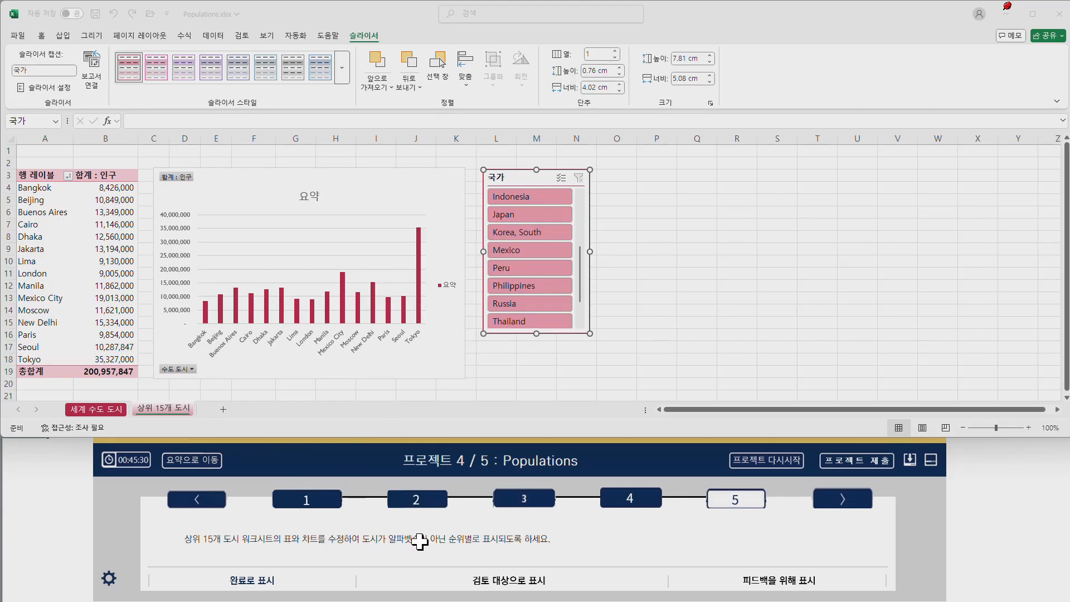
click(35, 189)
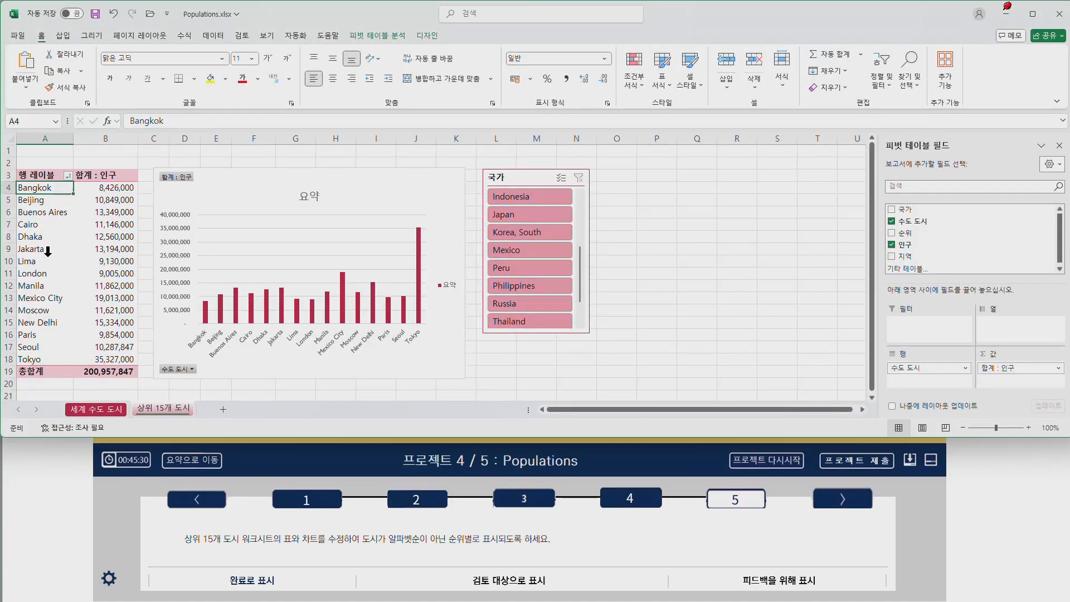
click(116, 190)
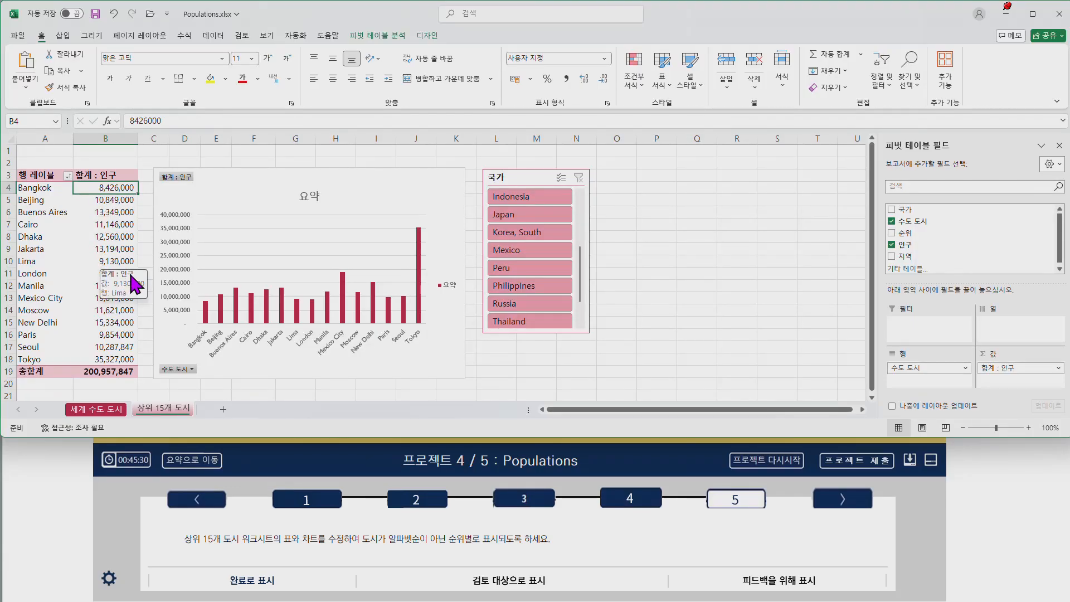
Sort the pivot chart's 수도 도시 field in descending text order.
click(192, 370)
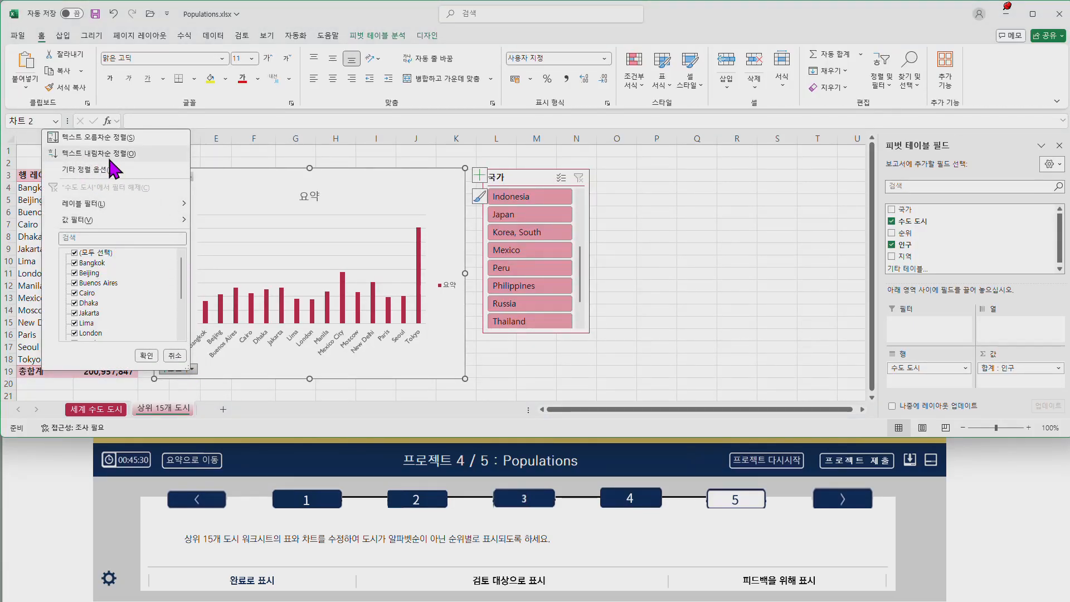
click(254, 187)
click(112, 191)
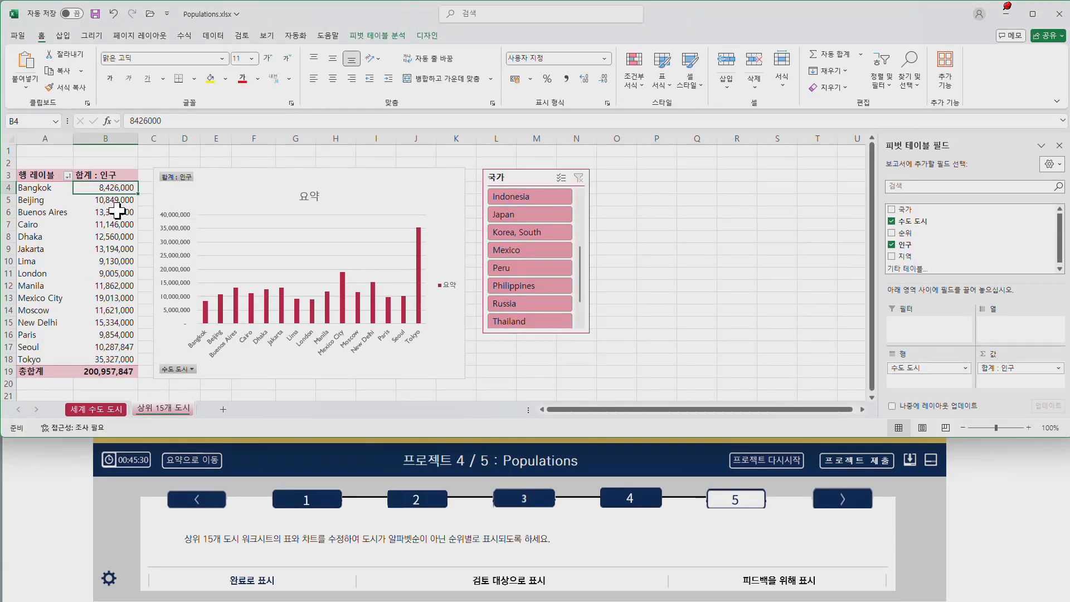
click(118, 212)
click(192, 370)
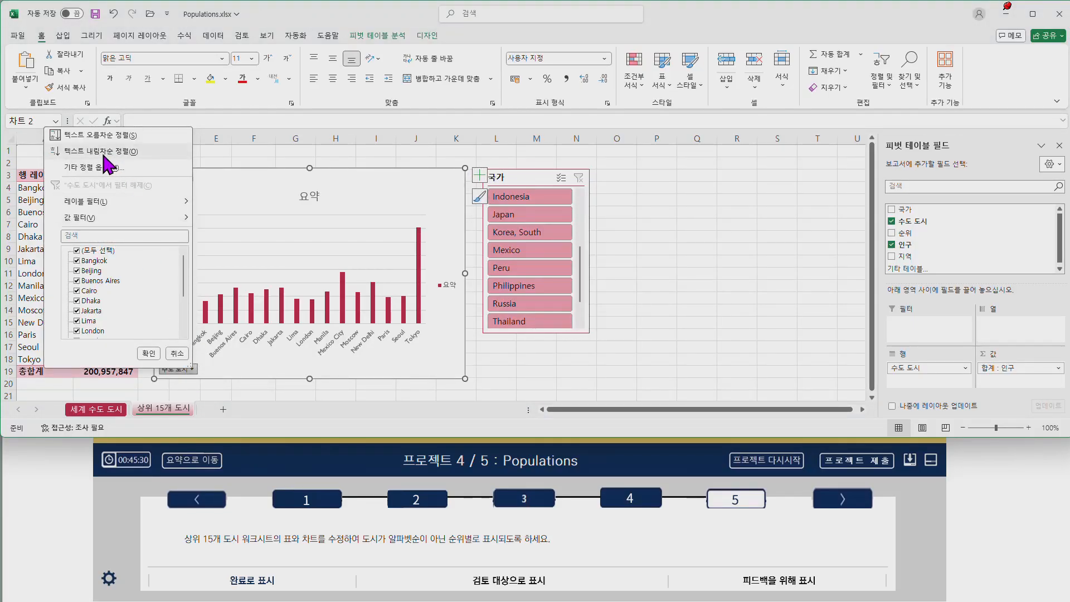
click(101, 153)
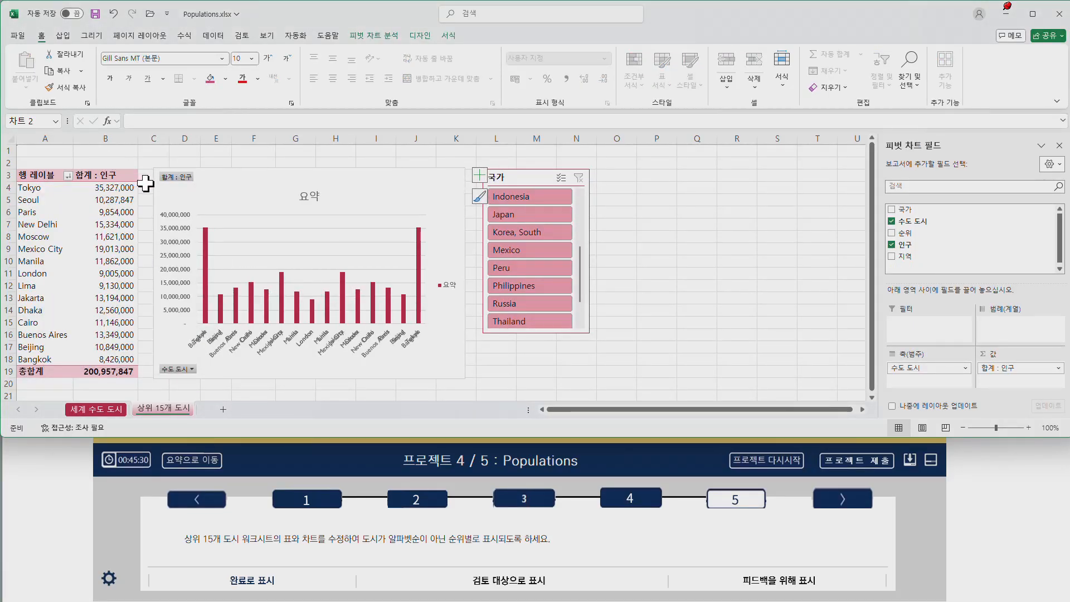
Sort the pivot table by its population values (합계 : 인구) in descending order.
click(117, 192)
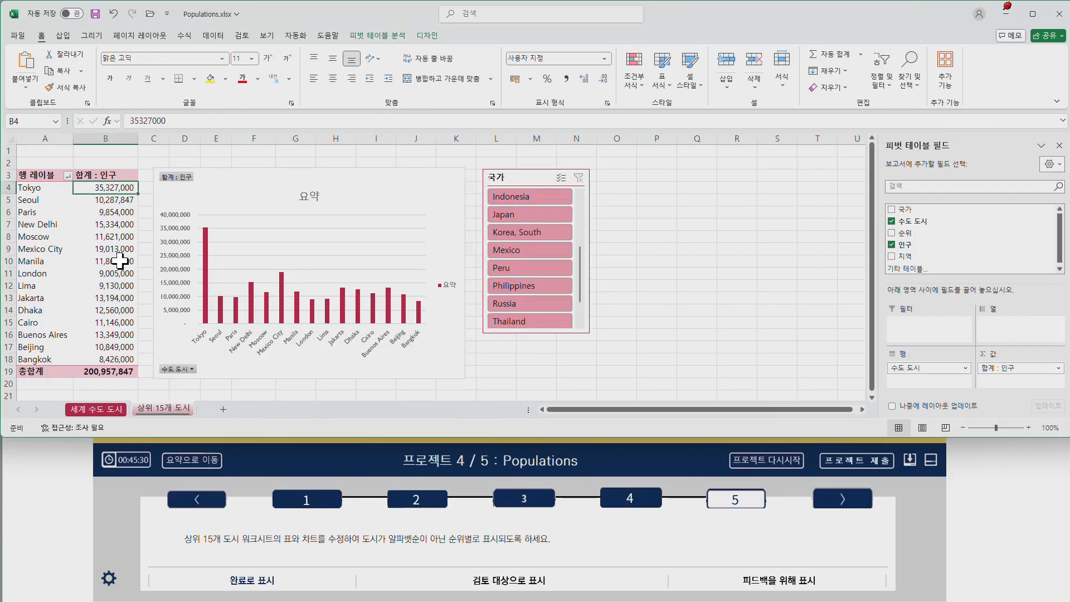
right_click(116, 191)
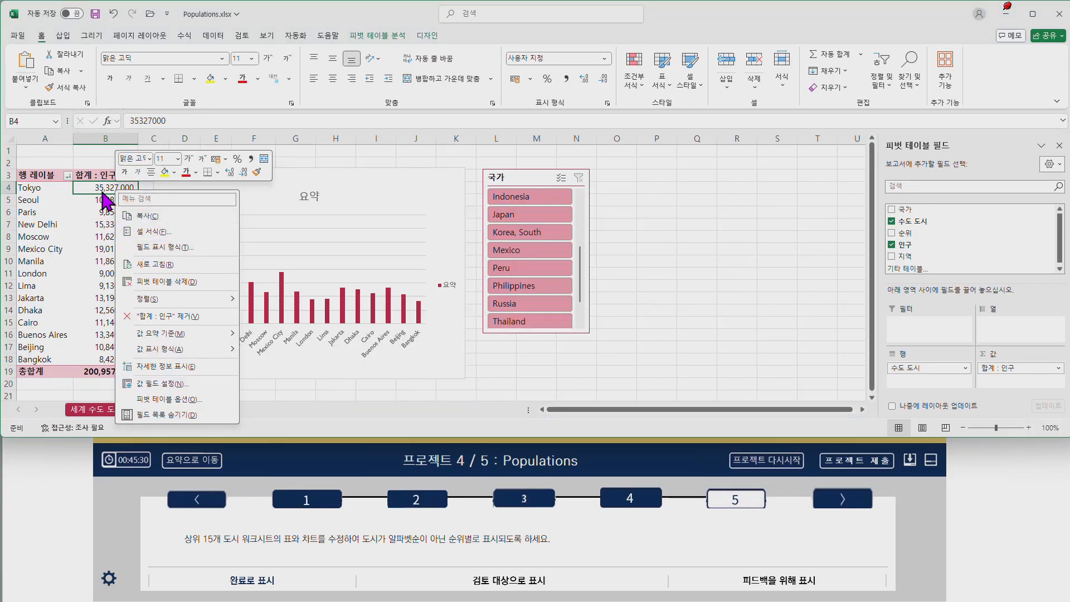
key(Escape)
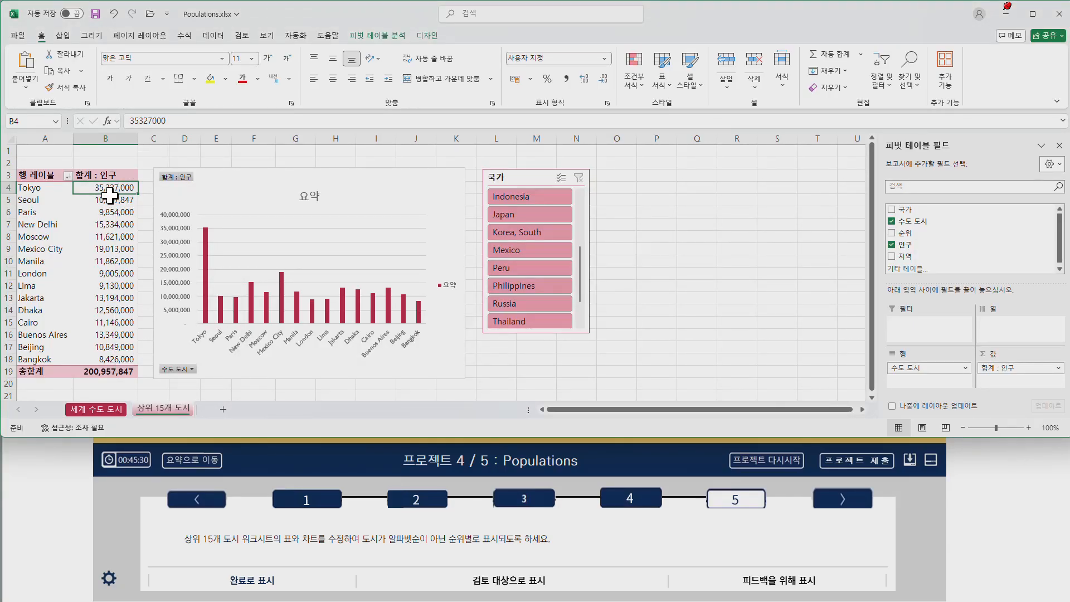
click(106, 212)
click(111, 197)
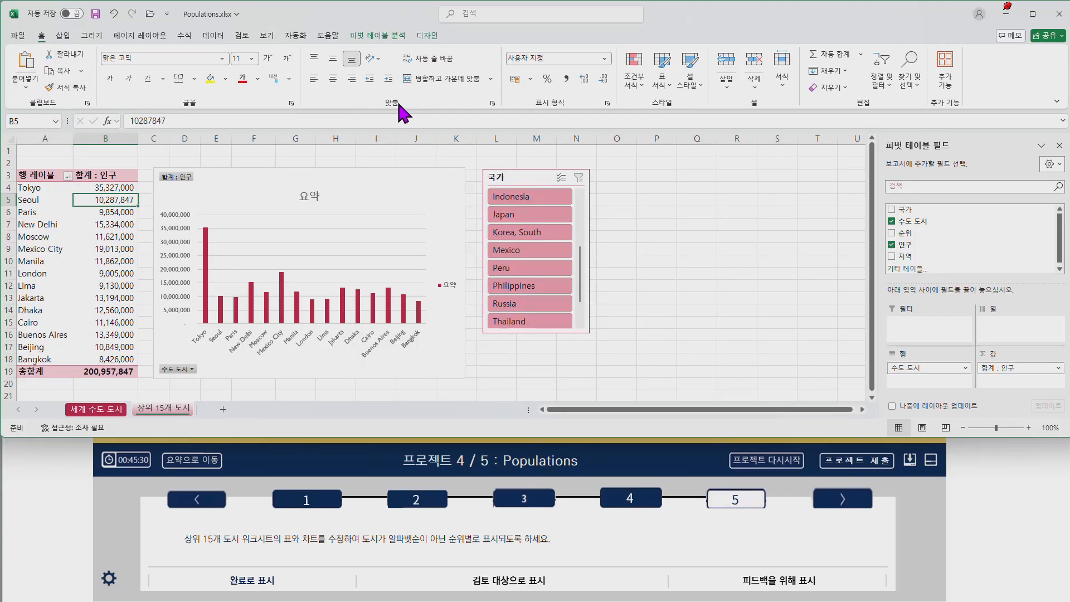
click(217, 37)
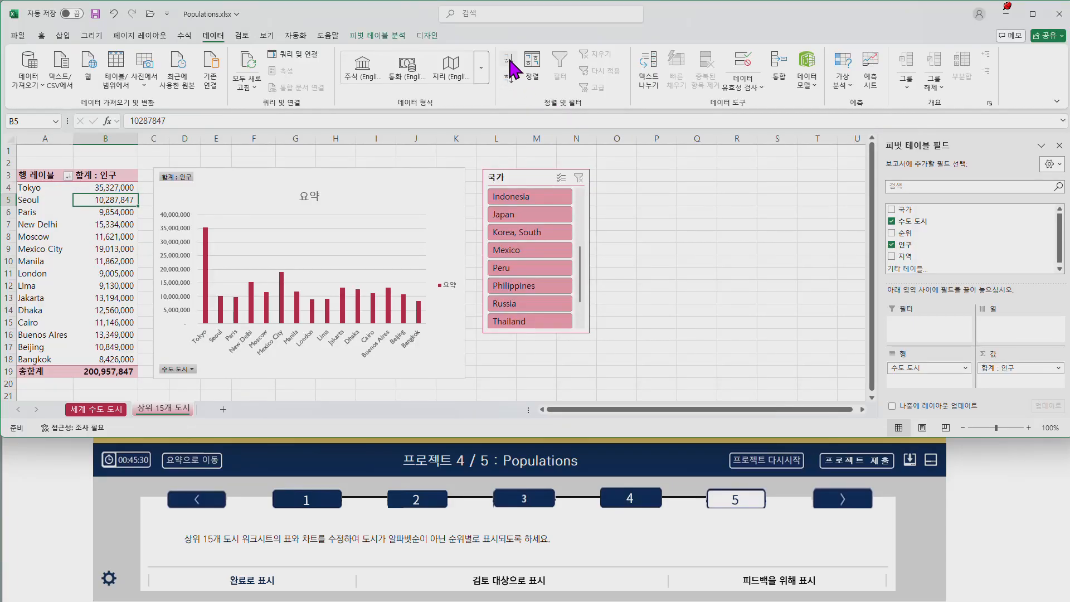
click(509, 88)
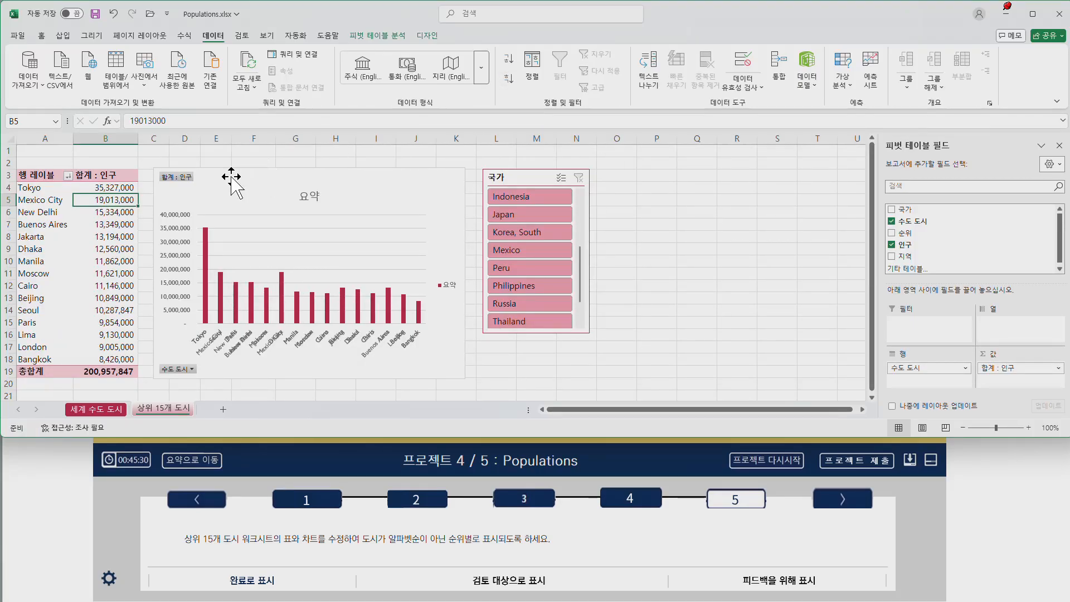
click(113, 188)
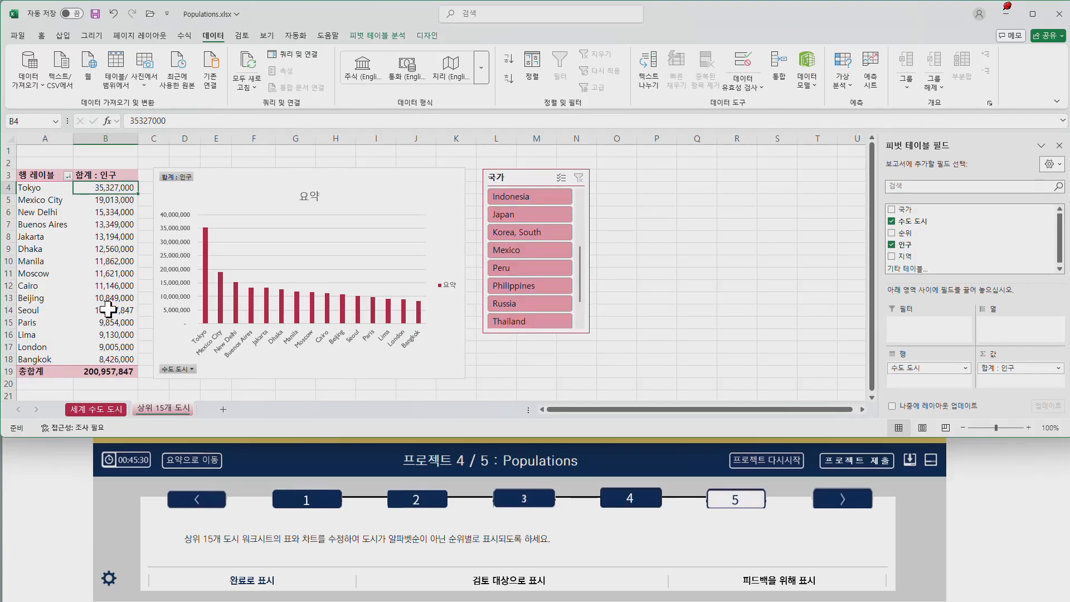